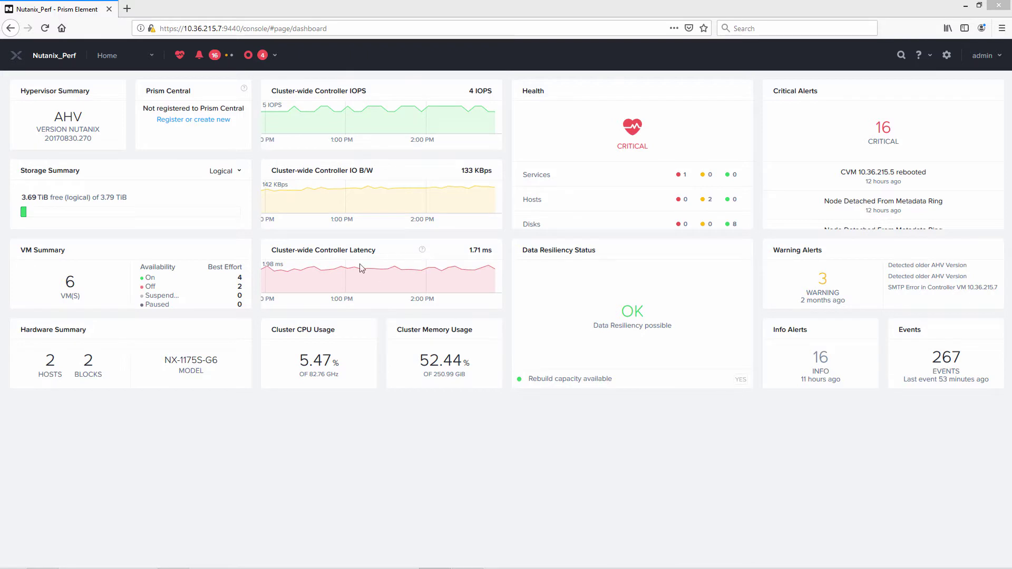
Go to the cluster's Image Configuration and start uploading a new image.
left_click(151, 56)
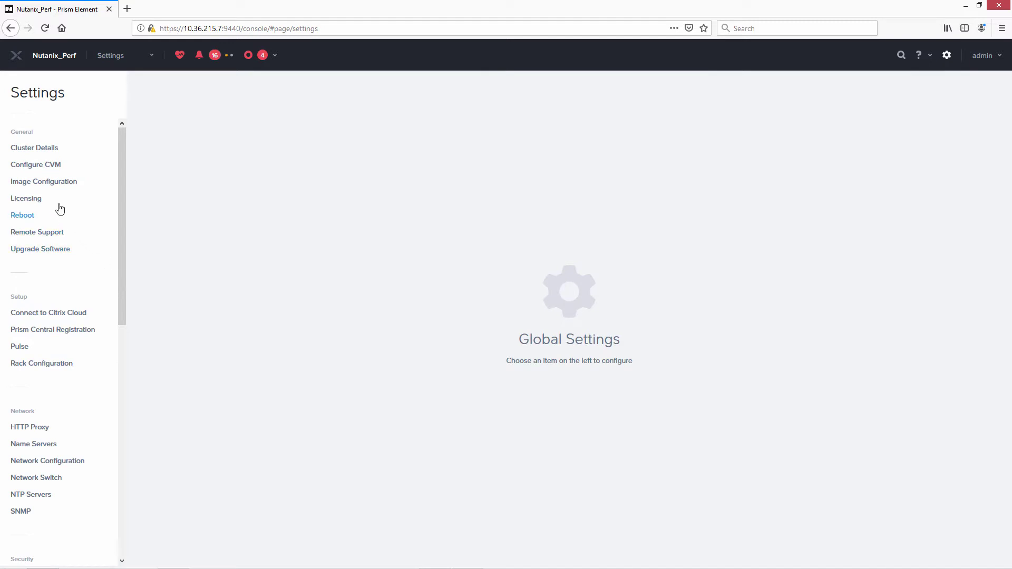
left_click(53, 183)
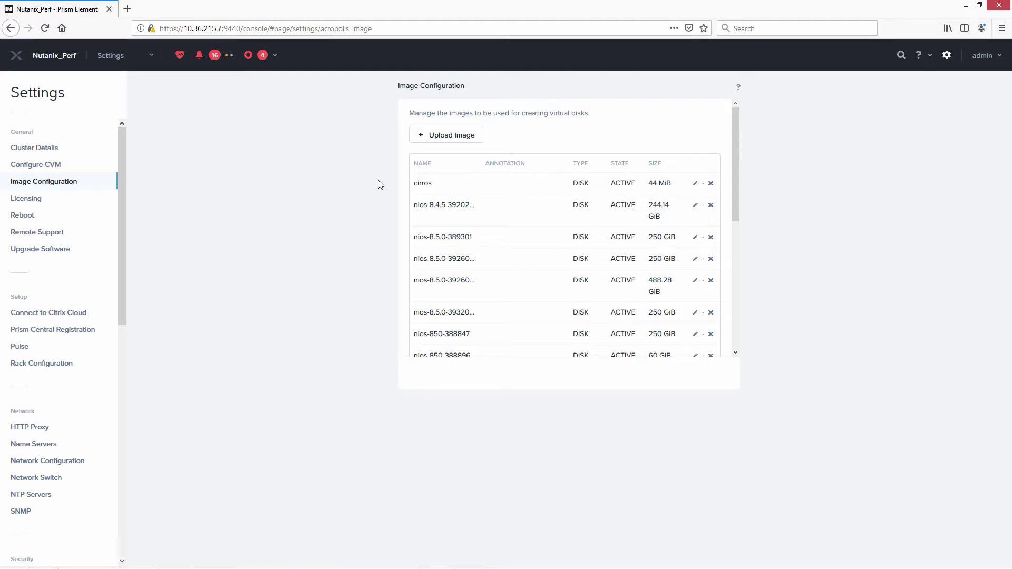
left_click(431, 138)
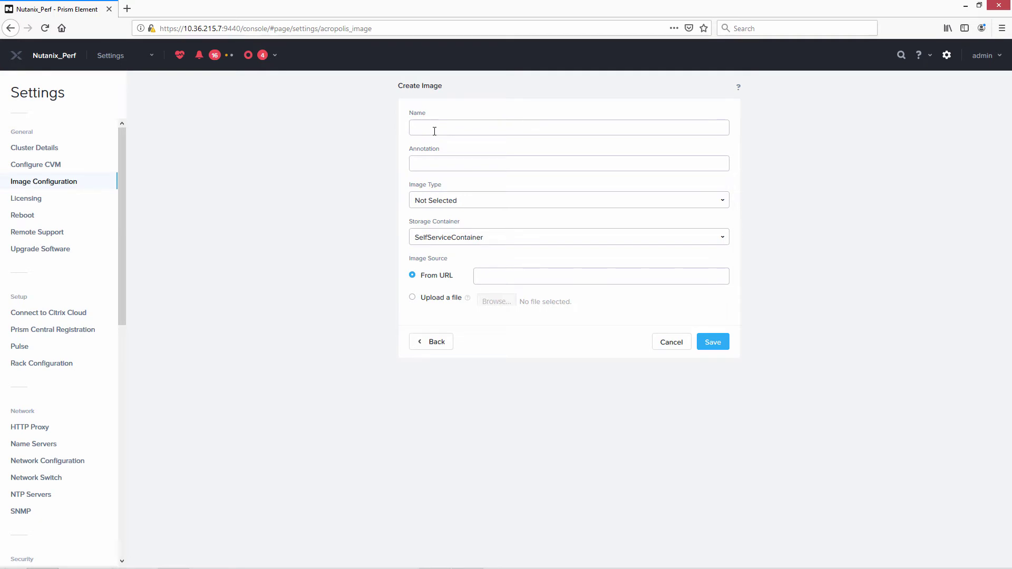
Name the image test-image, type DISK, on SelfServiceContainer, sourced from an uploaded file.
type("test-image")
left_click(663, 203)
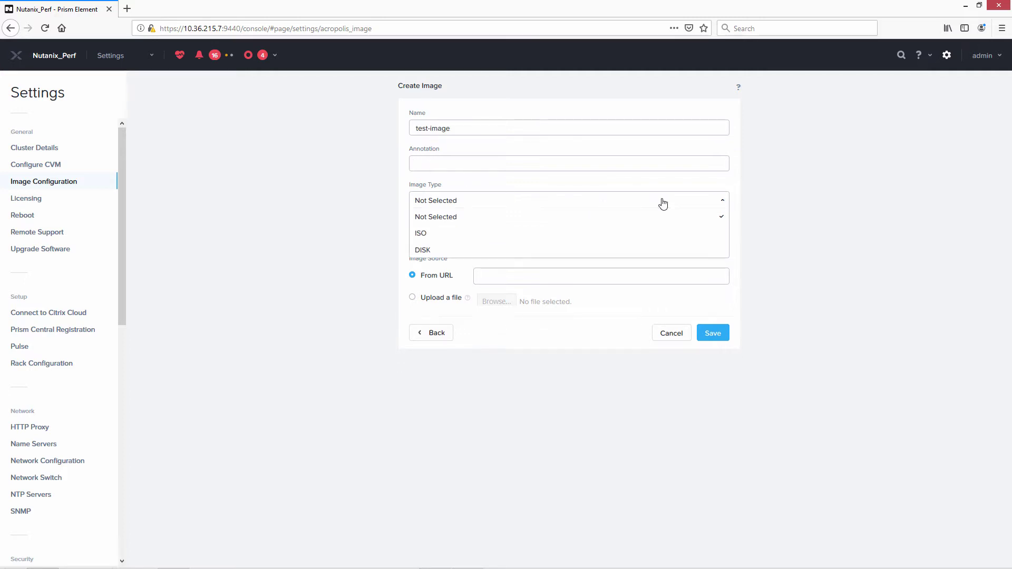
left_click(651, 250)
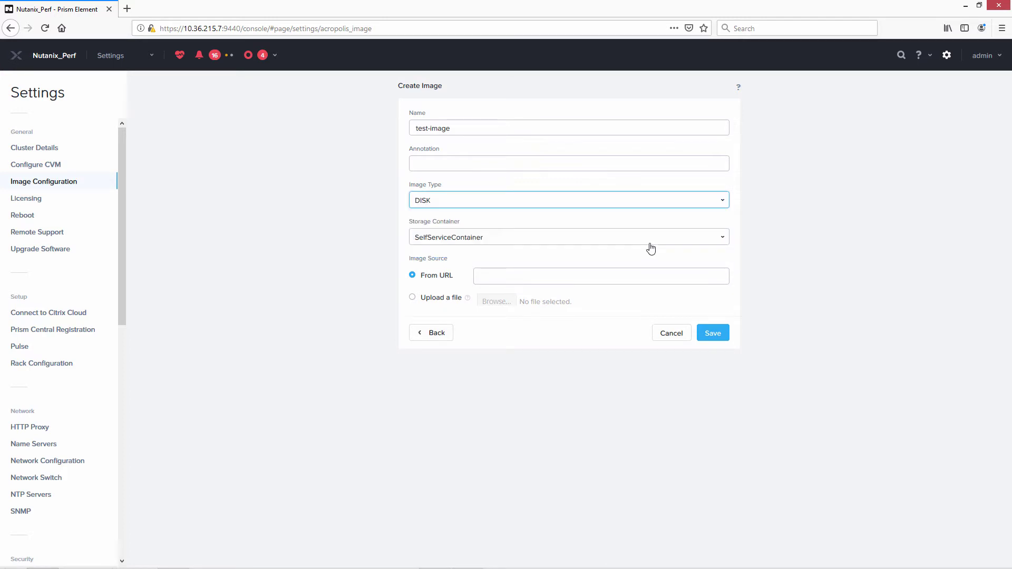
left_click(651, 244)
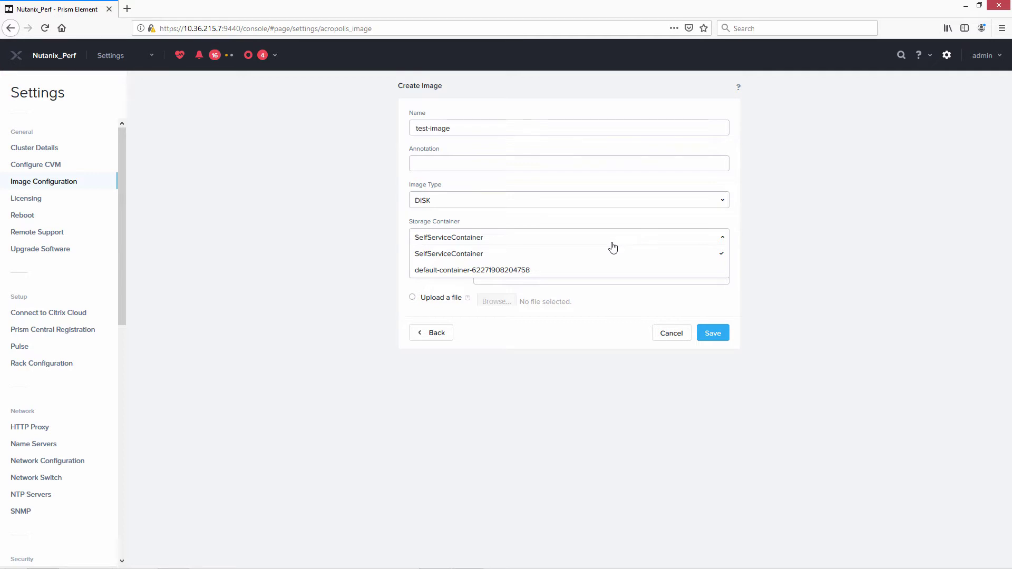
left_click(575, 240)
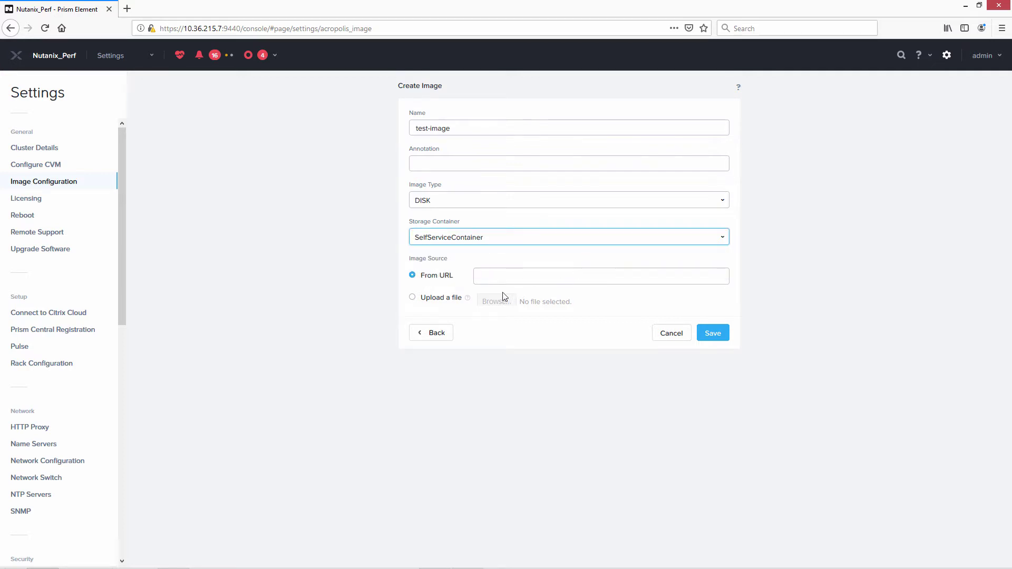
left_click(418, 300)
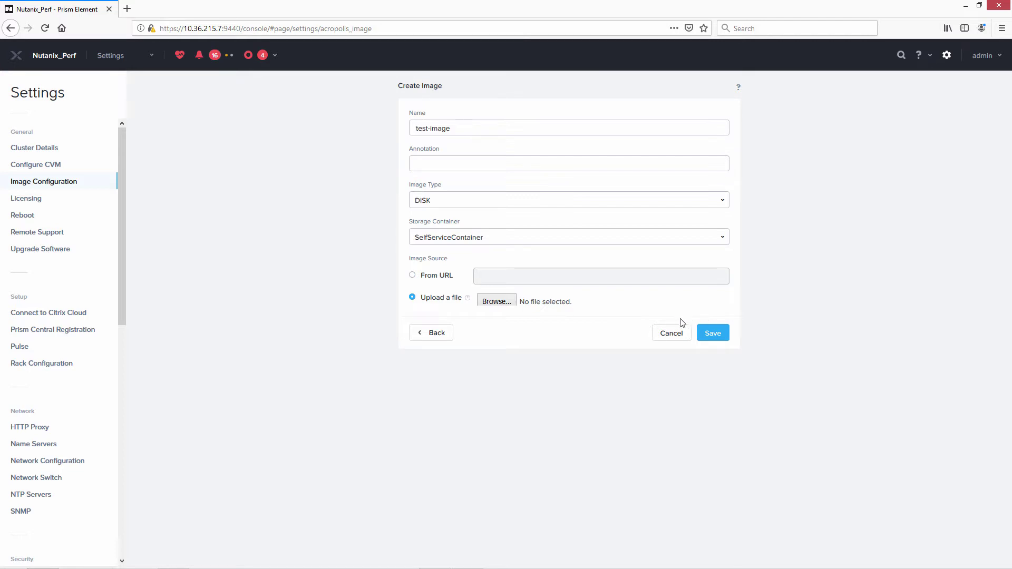
Cancel the image creation and start creating a new VM from the VM view.
left_click(670, 333)
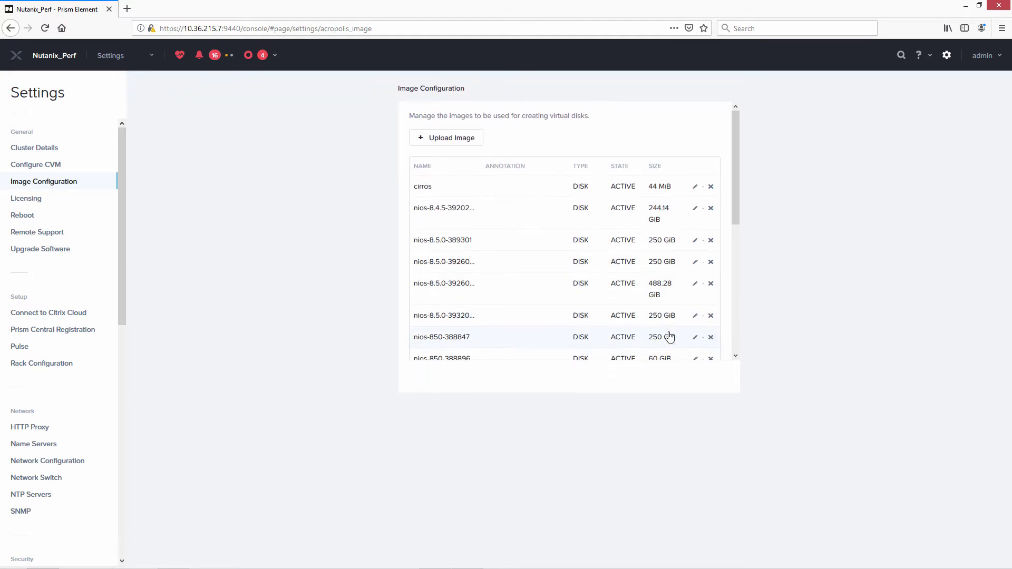
left_click(149, 56)
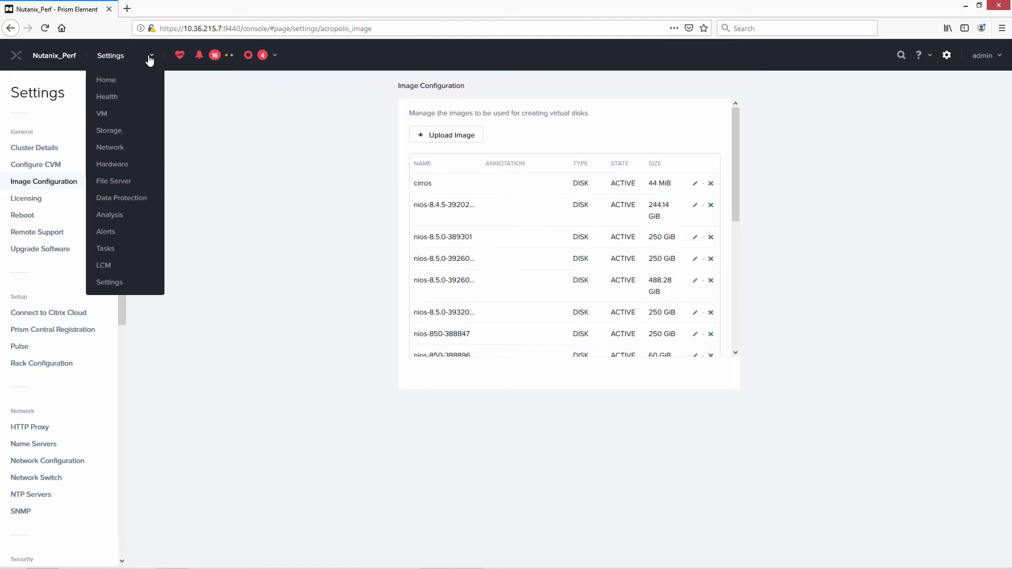
left_click(107, 116)
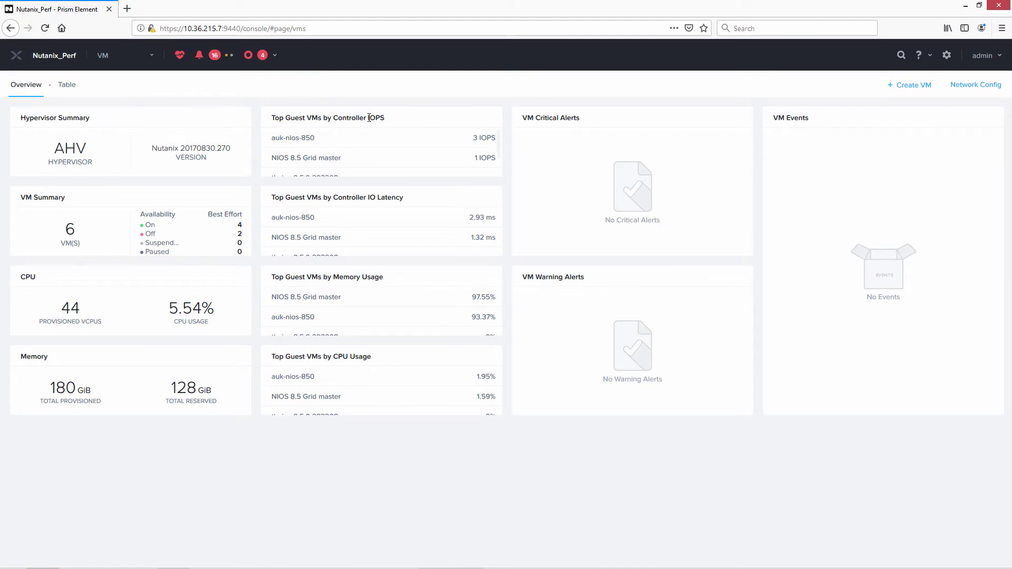
left_click(904, 89)
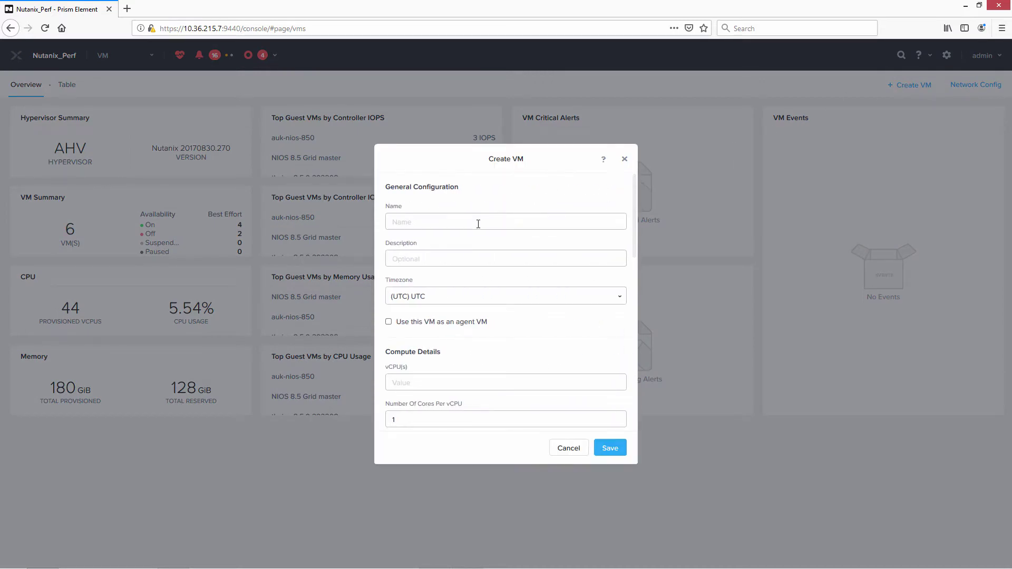
type("test-8.5-grid-master")
Give the VM description test, America/Los_Angeles timezone and 2 vCPUs.
left_click(459, 260)
type("test")
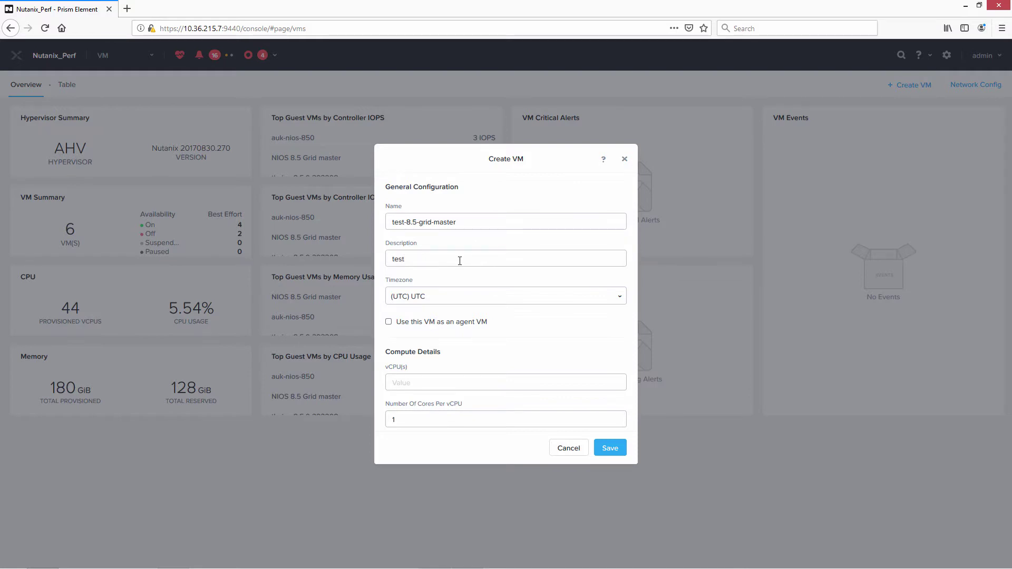
left_click(481, 304)
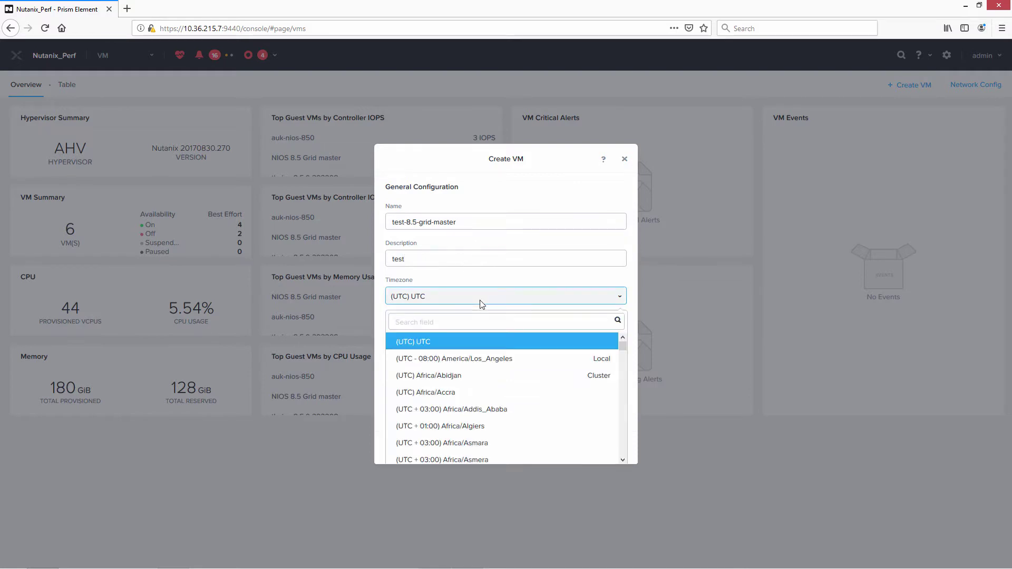
left_click(478, 366)
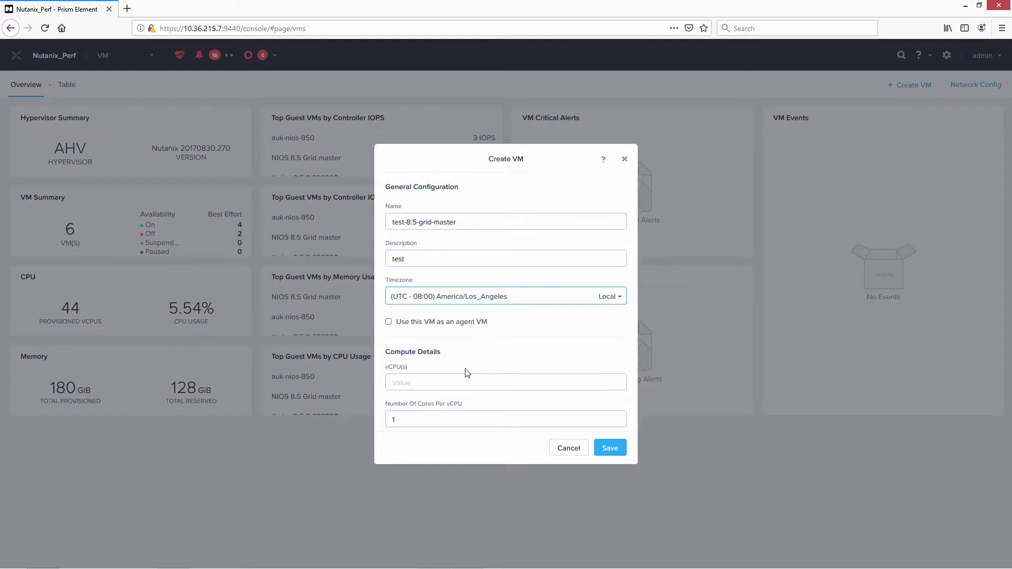
left_click(483, 381)
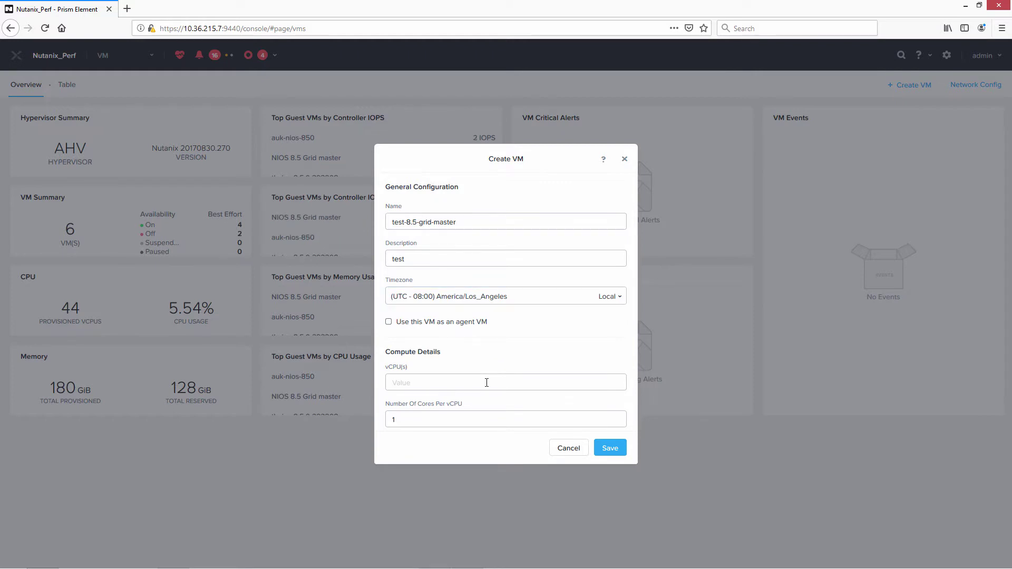
type("2")
Add a disk to the VM cloned from the image service.
scroll(634, 328, "down", 5)
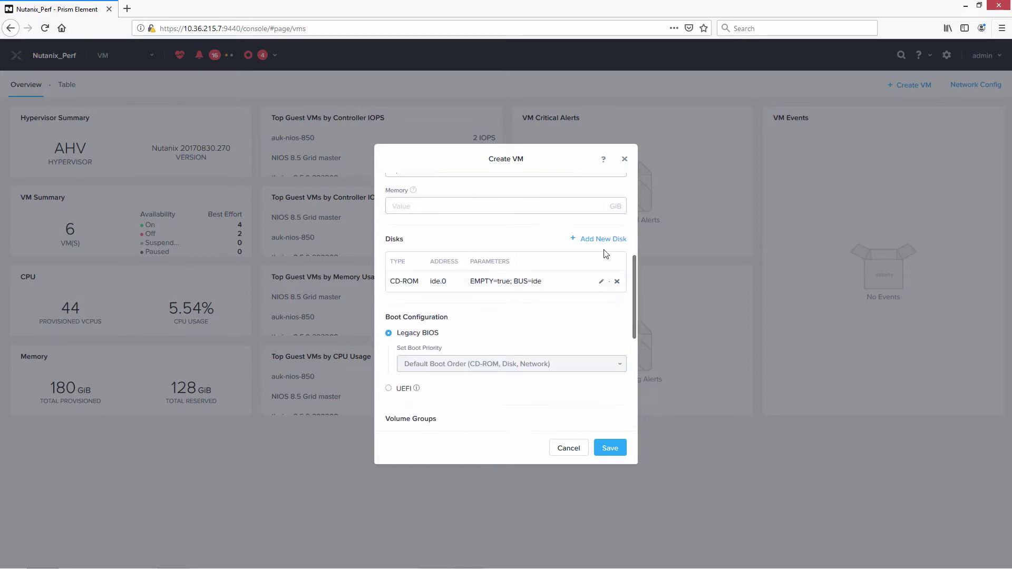
left_click(590, 239)
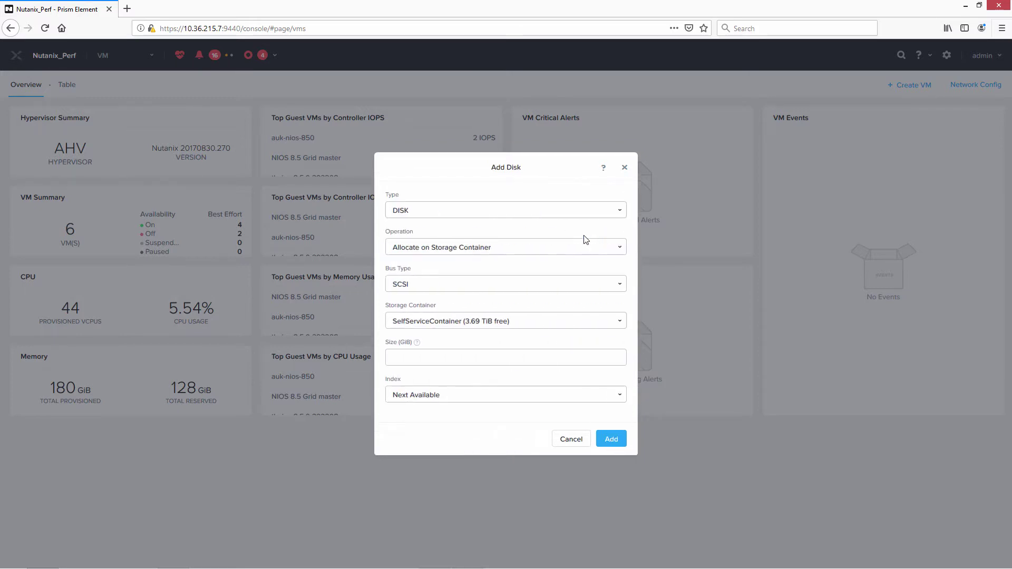
left_click(531, 249)
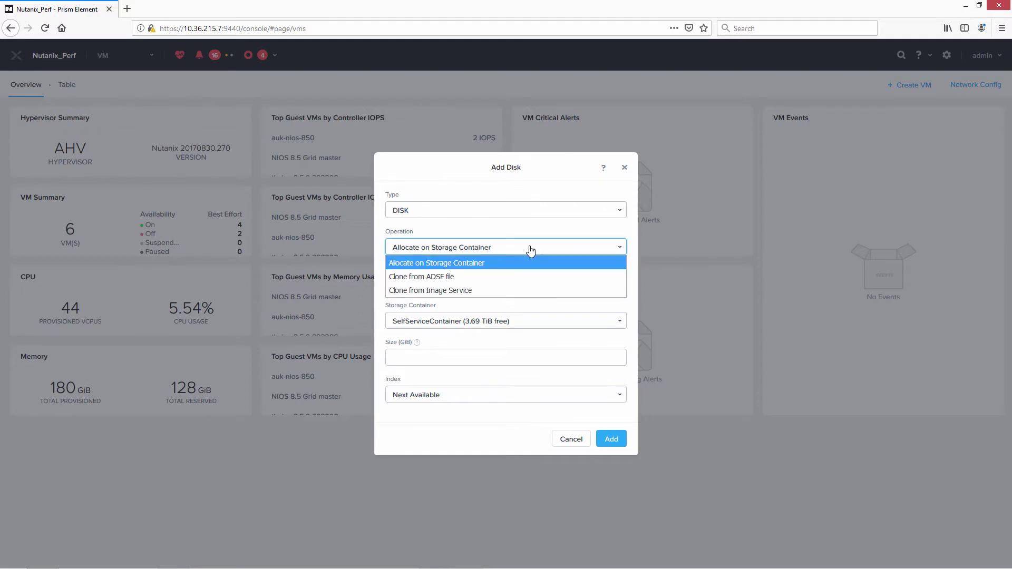
left_click(524, 290)
left_click(611, 440)
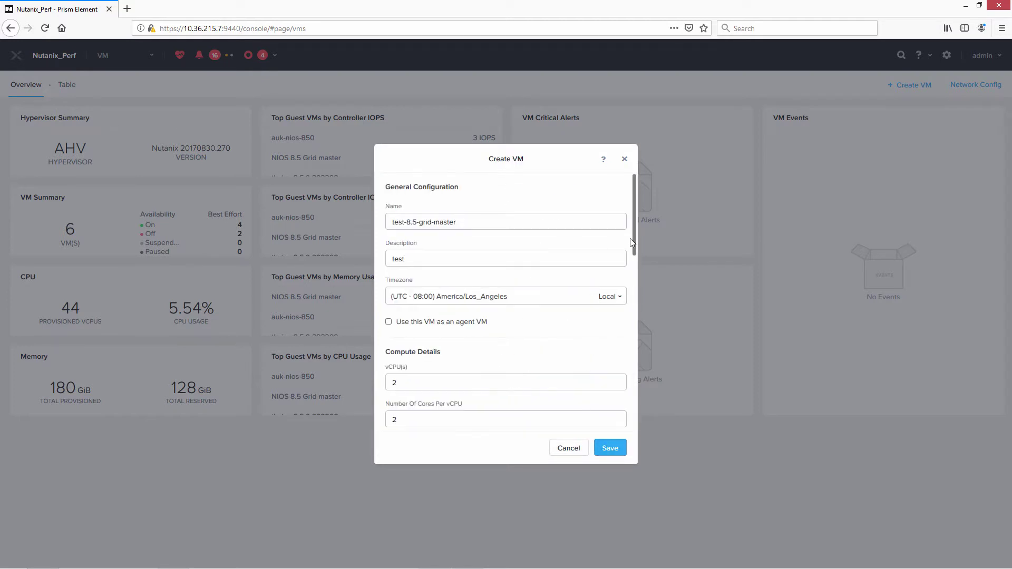
Set the Legacy BIOS boot priority to DISK (scsi.0).
scroll(632, 238, "down", 10)
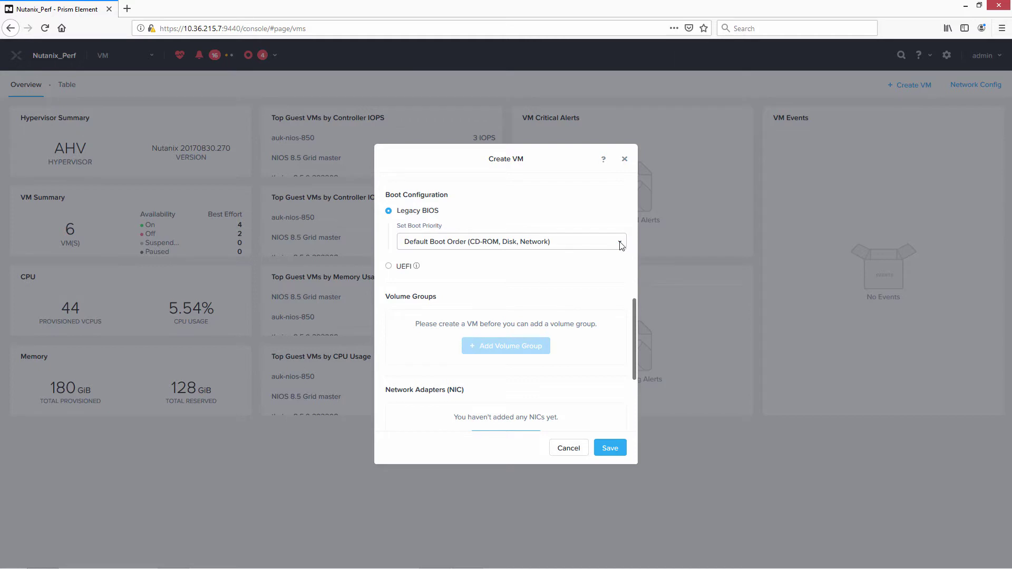
left_click(594, 242)
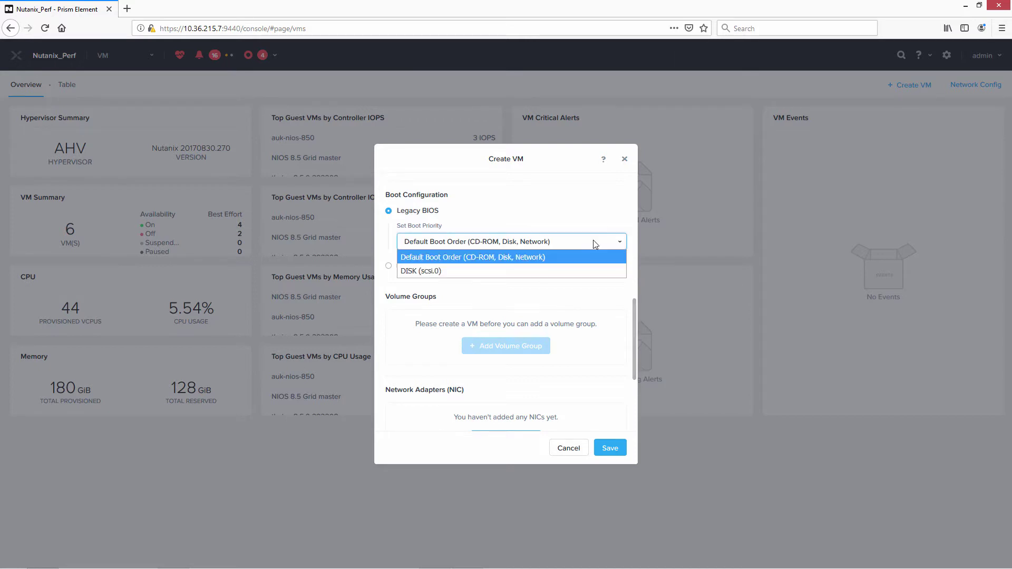
left_click(577, 270)
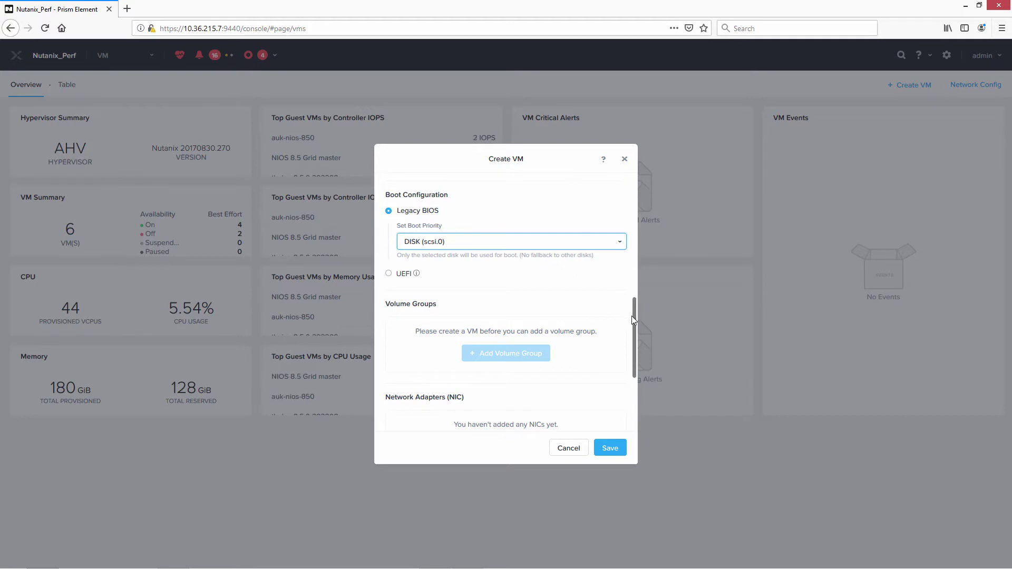
left_click_drag(634, 315, 629, 359)
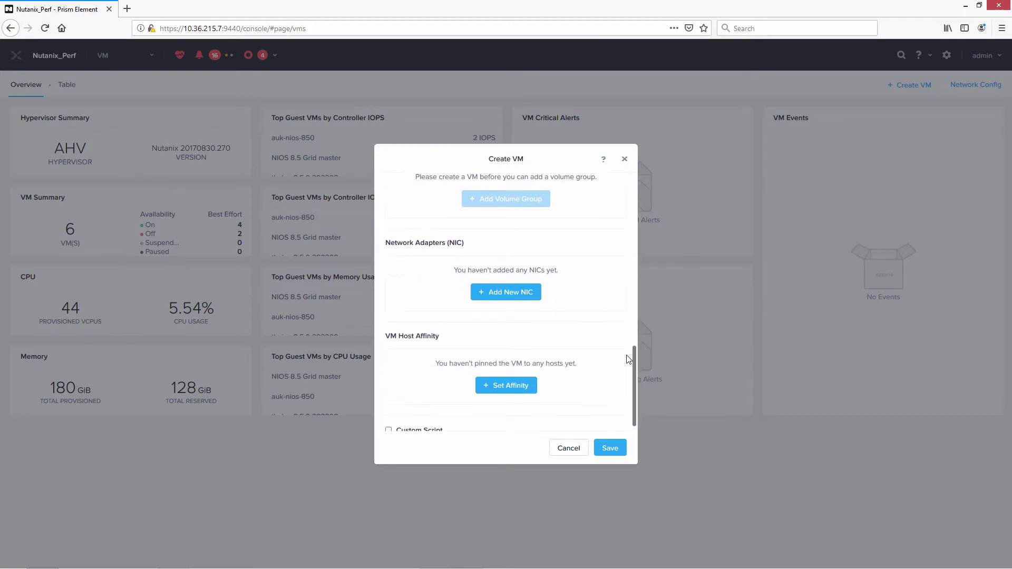
Add a network adapter on VLAN br2_0.
left_click(510, 293)
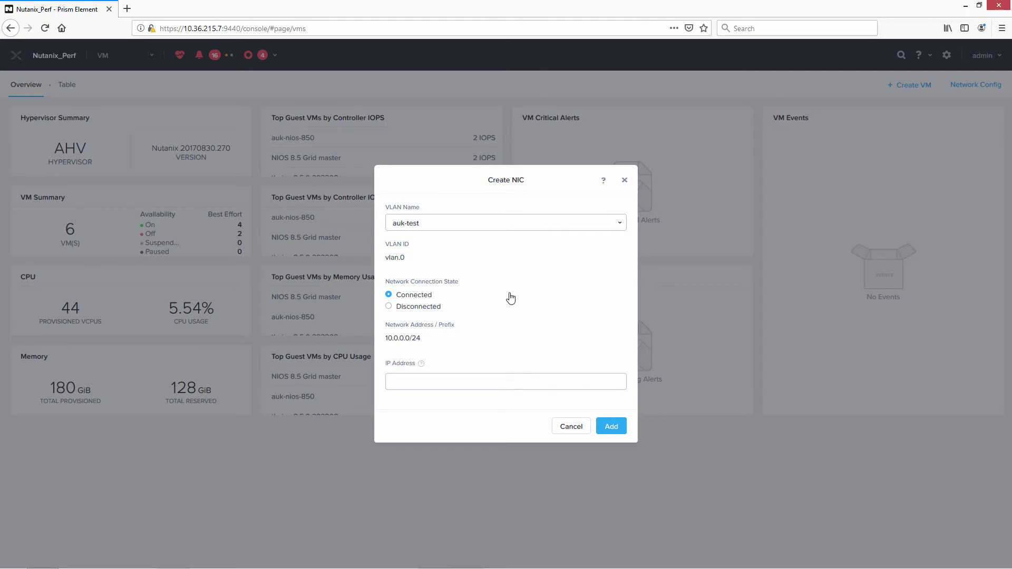
left_click(618, 225)
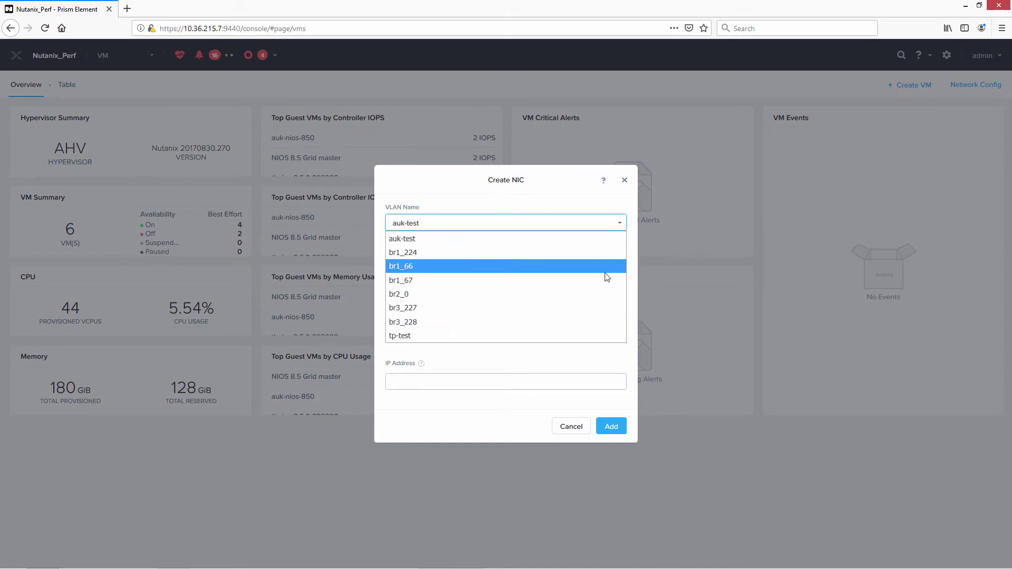
left_click(606, 294)
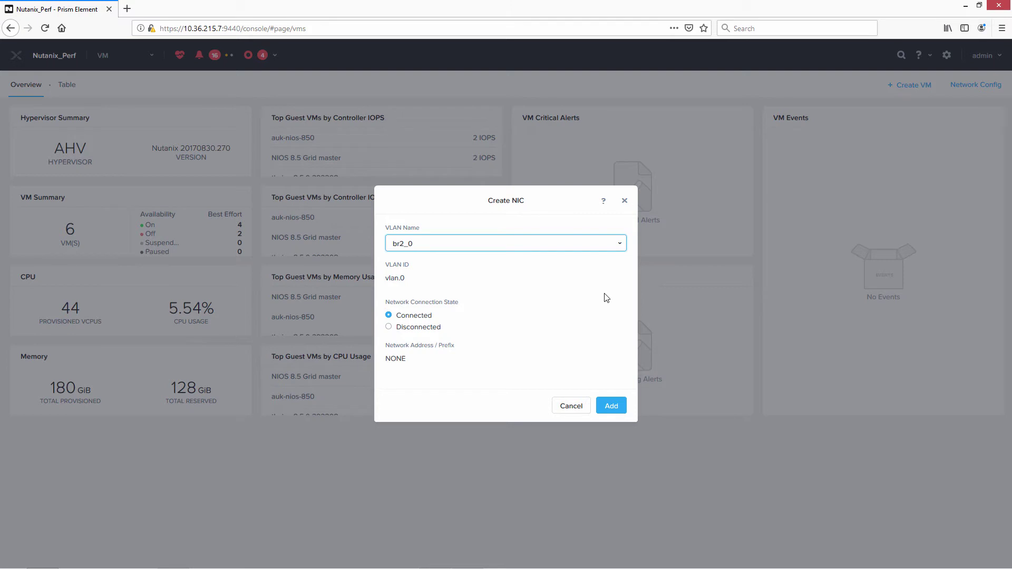
left_click(614, 407)
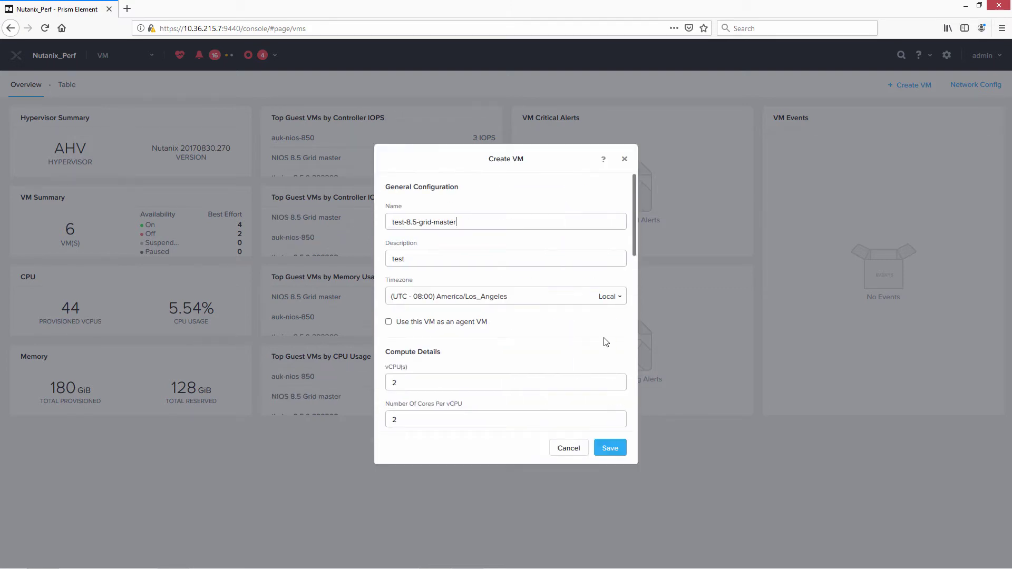
Add a second network adapter on VLAN br3_227.
left_click_drag(634, 242, 633, 327)
scroll(631, 336, "down", 5)
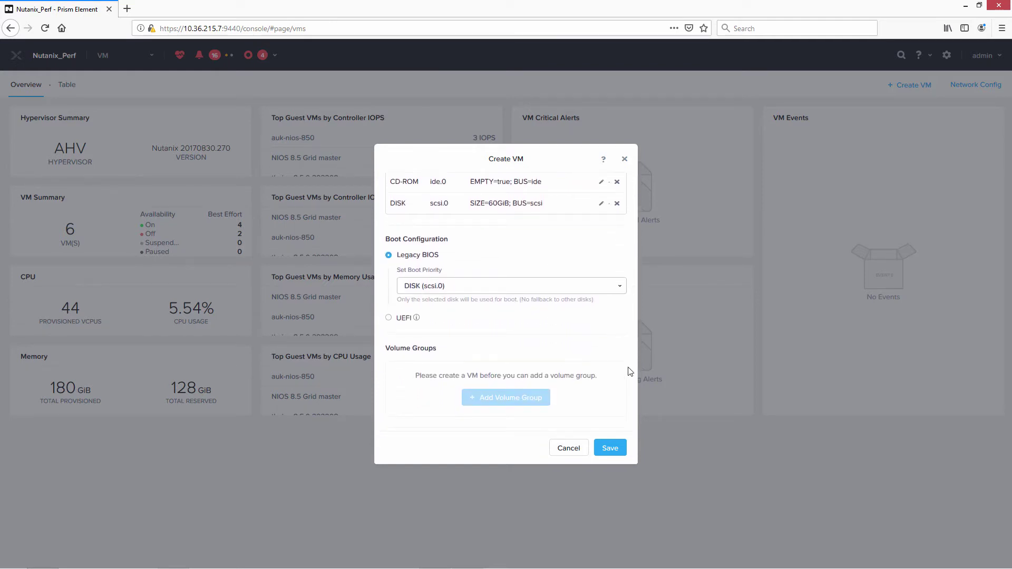
scroll(634, 344, "down", 5)
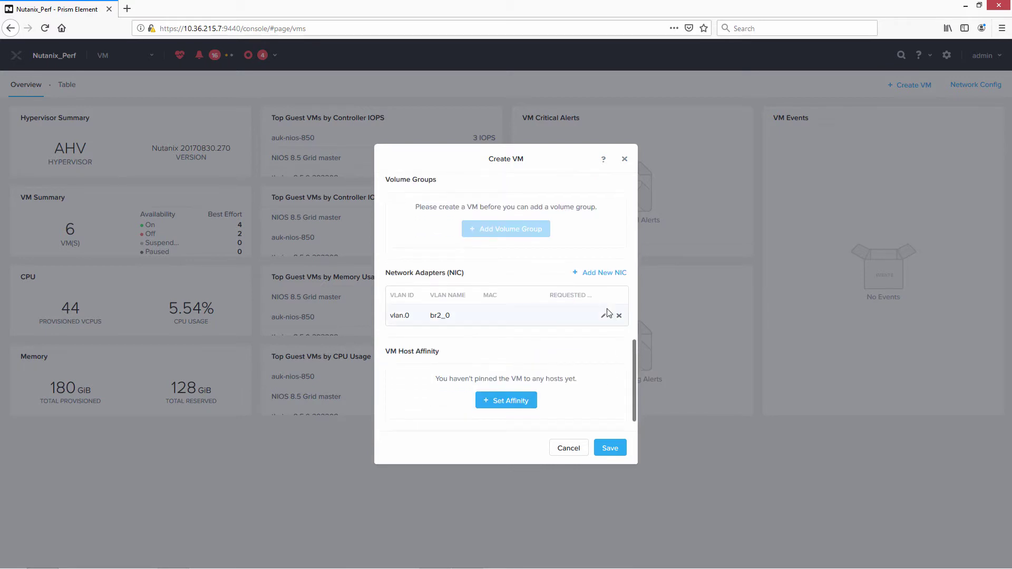
left_click(598, 274)
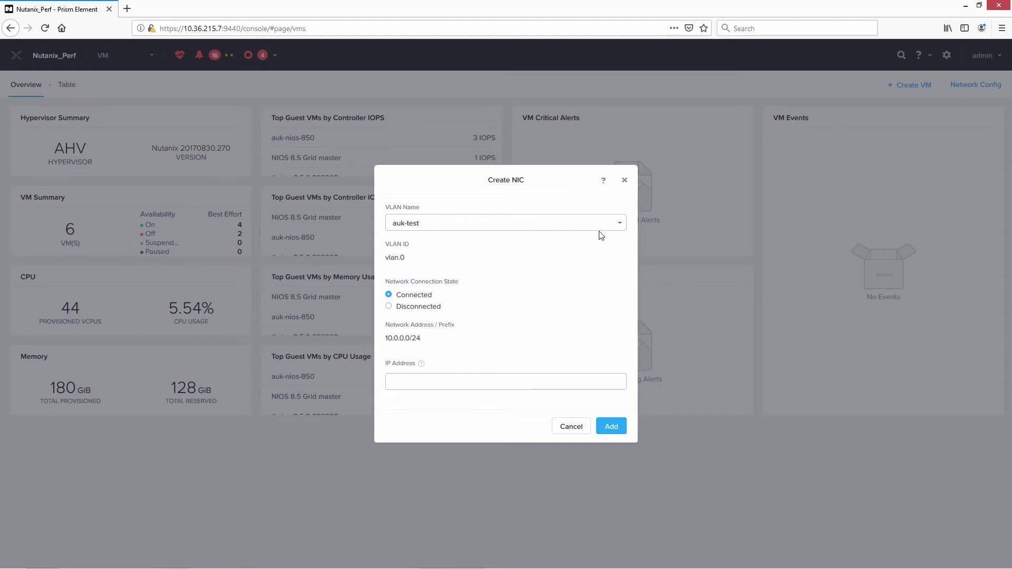
left_click(619, 232)
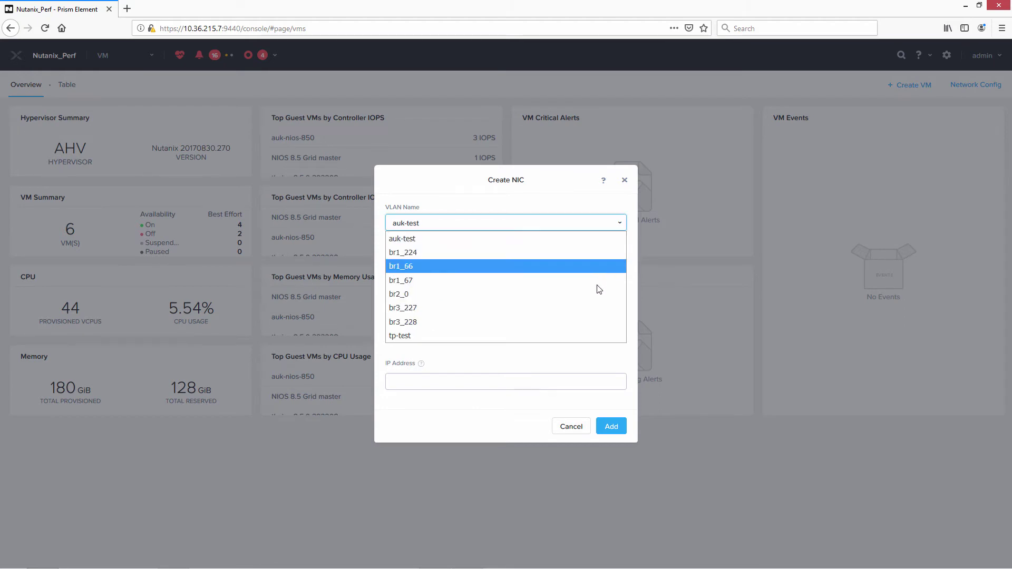
left_click(596, 307)
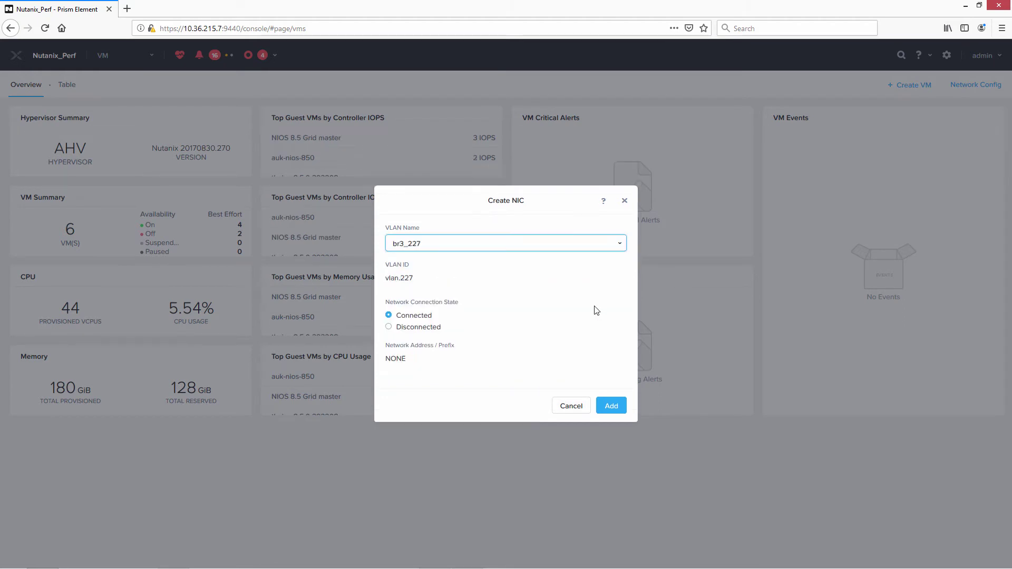
left_click(604, 405)
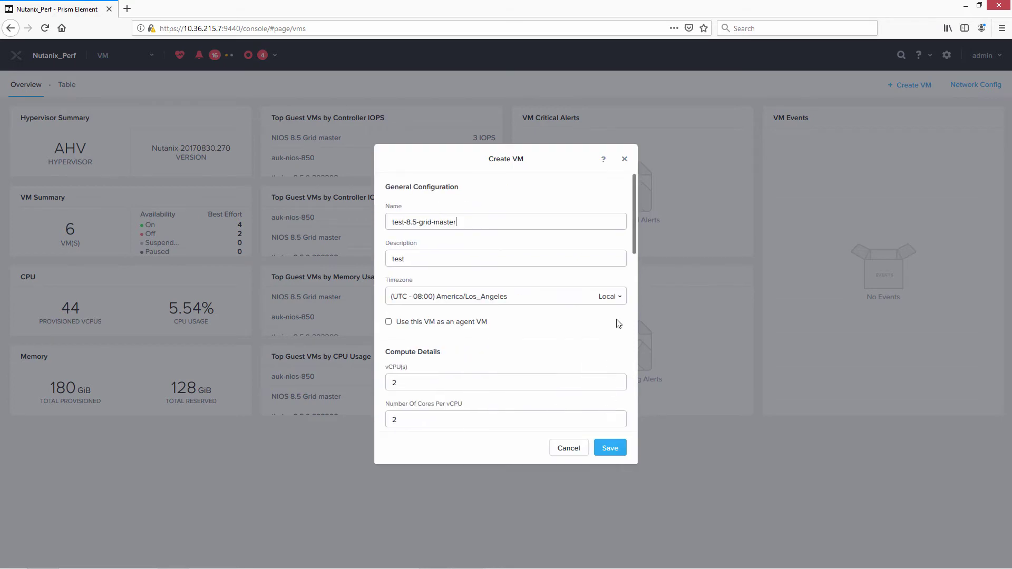
Try saving the VM and dismiss the resulting creation error.
left_click_drag(635, 245, 636, 430)
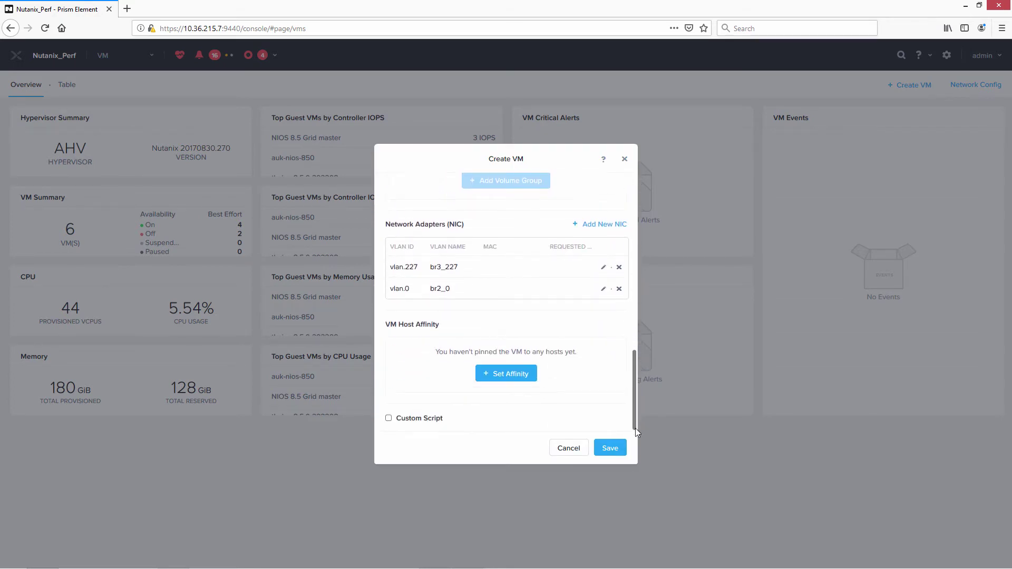
left_click(612, 452)
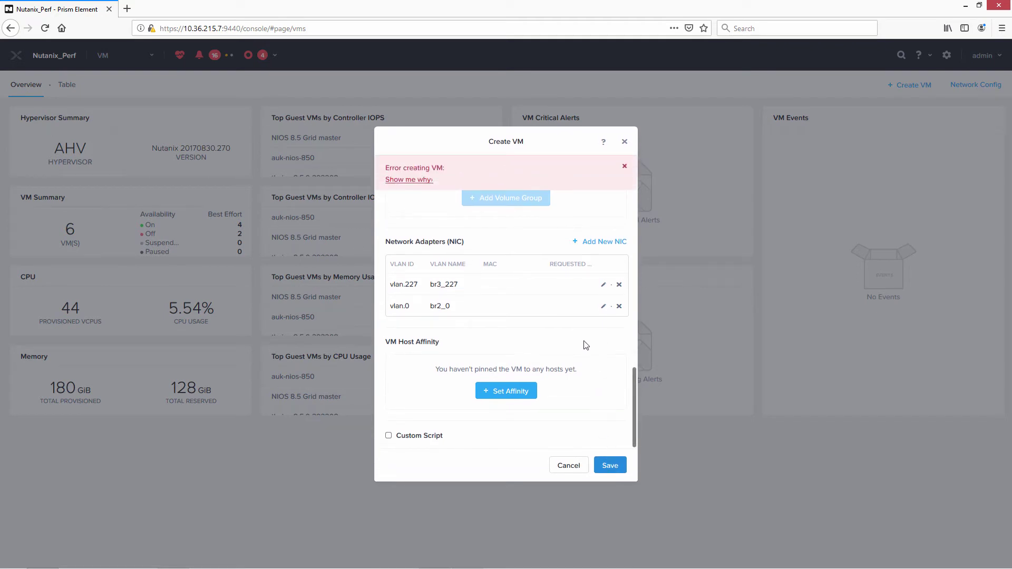
left_click(624, 167)
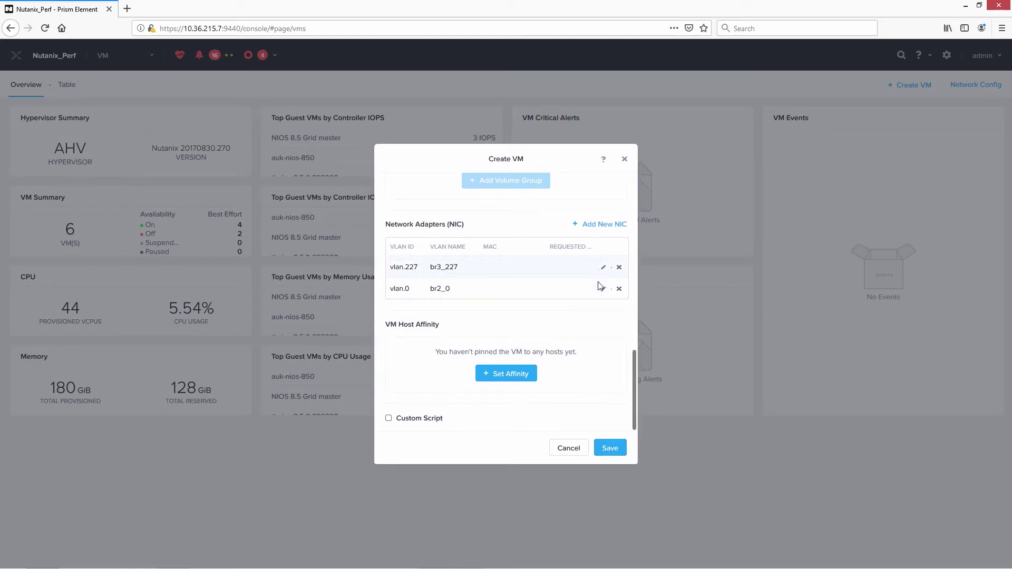
Enter 10 GiB of memory and save the VM.
left_click_drag(635, 374, 638, 246)
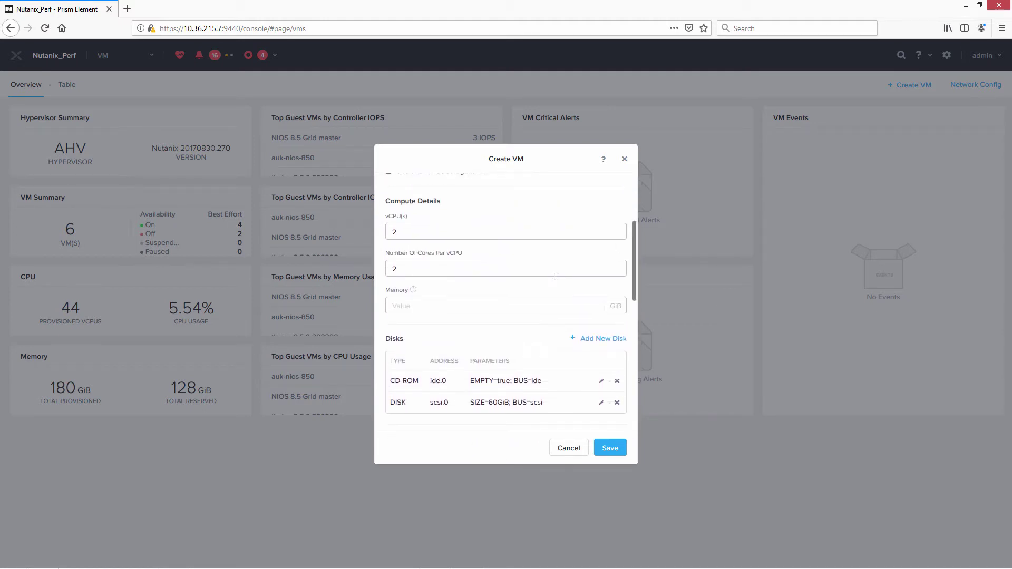
left_click(473, 305)
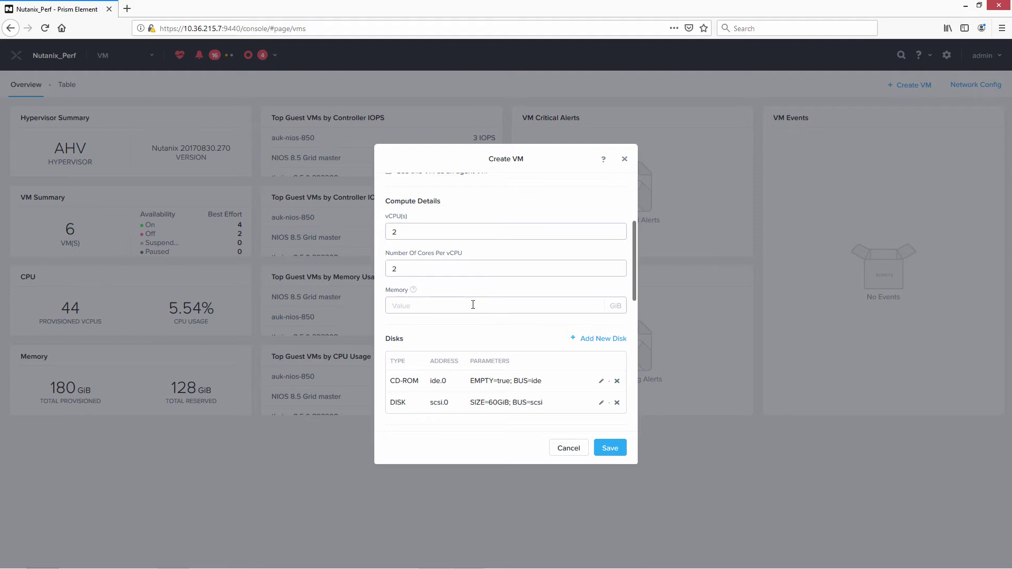
type("10")
left_click(606, 449)
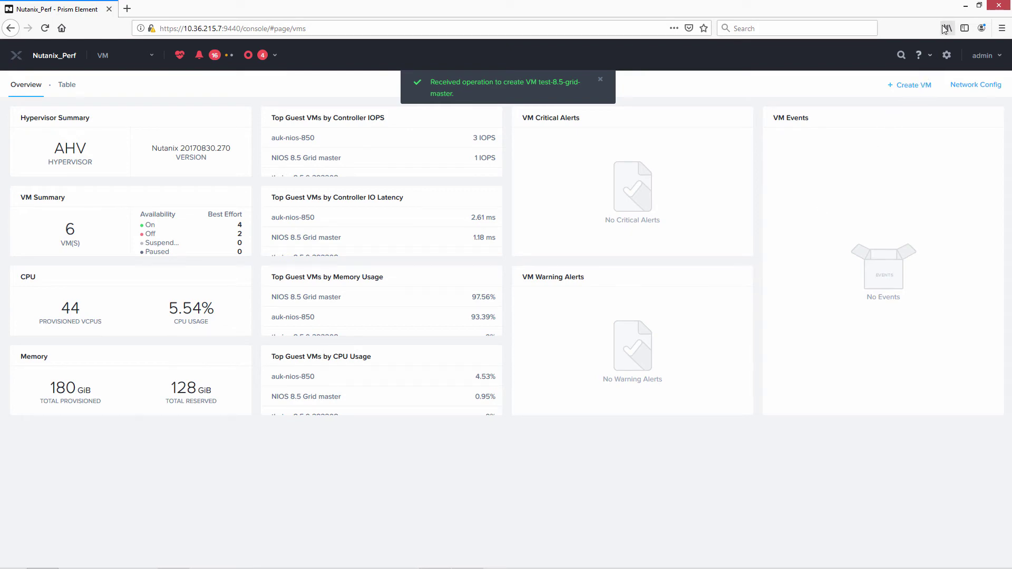
Run acli vm.list in the PuTTY session to show all VMs and their UUIDs.
left_click(965, 6)
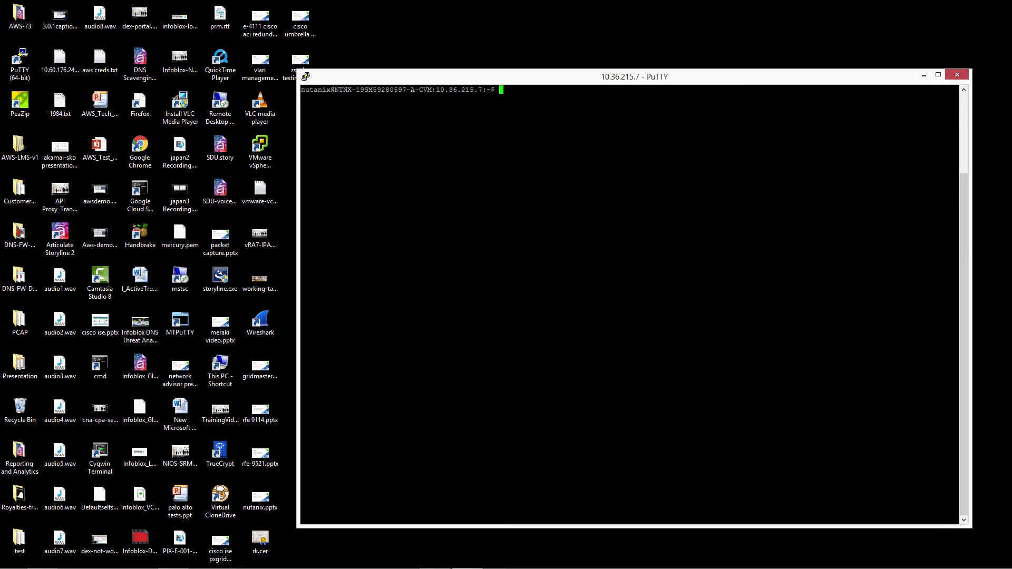
type("acli vm.list")
key("Return")
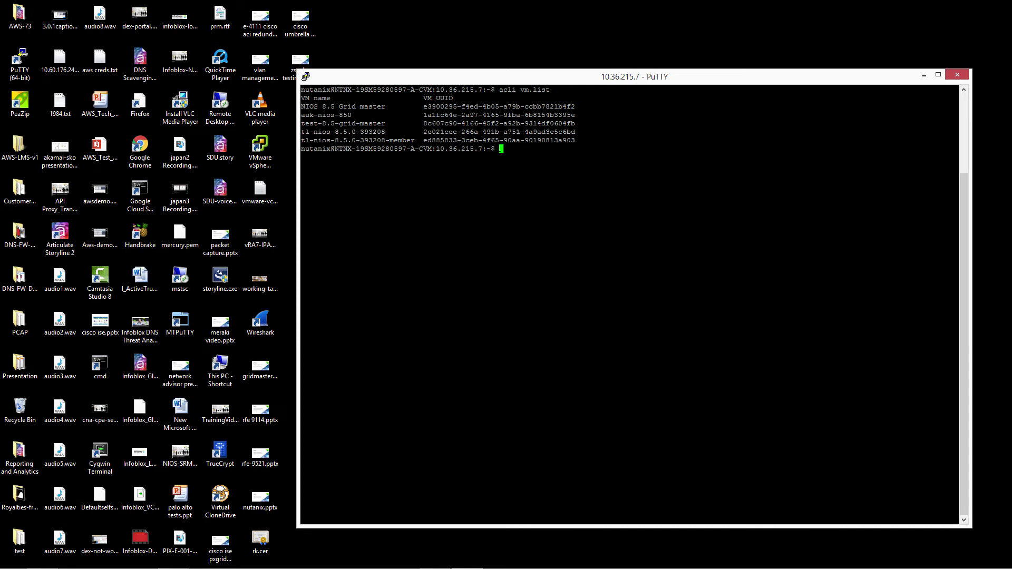
Run acli vm.update with test-8.5-grid-master's UUID and disable_branding=true.
type("acli vm.update")
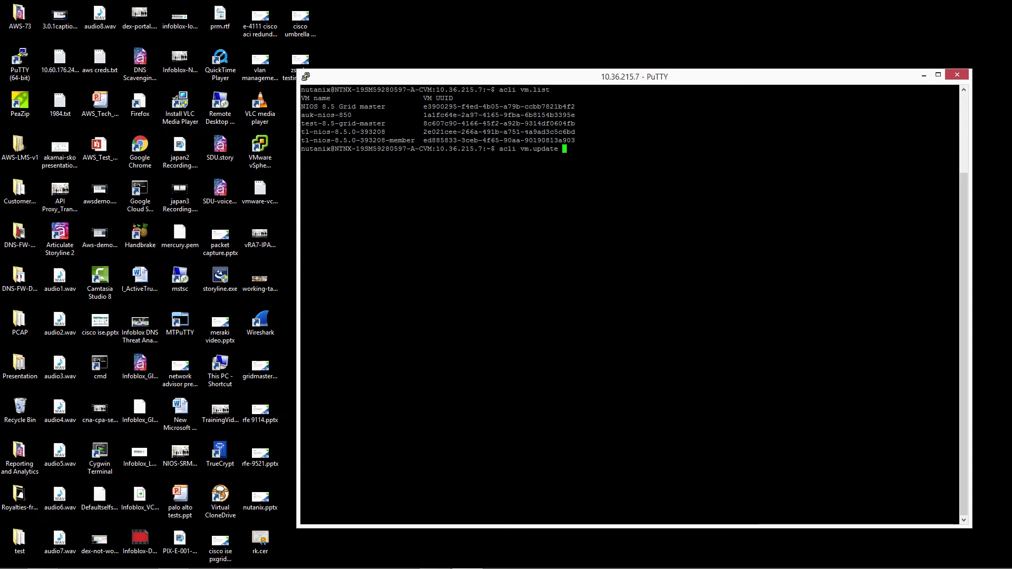
left_click_drag(580, 124, 424, 124)
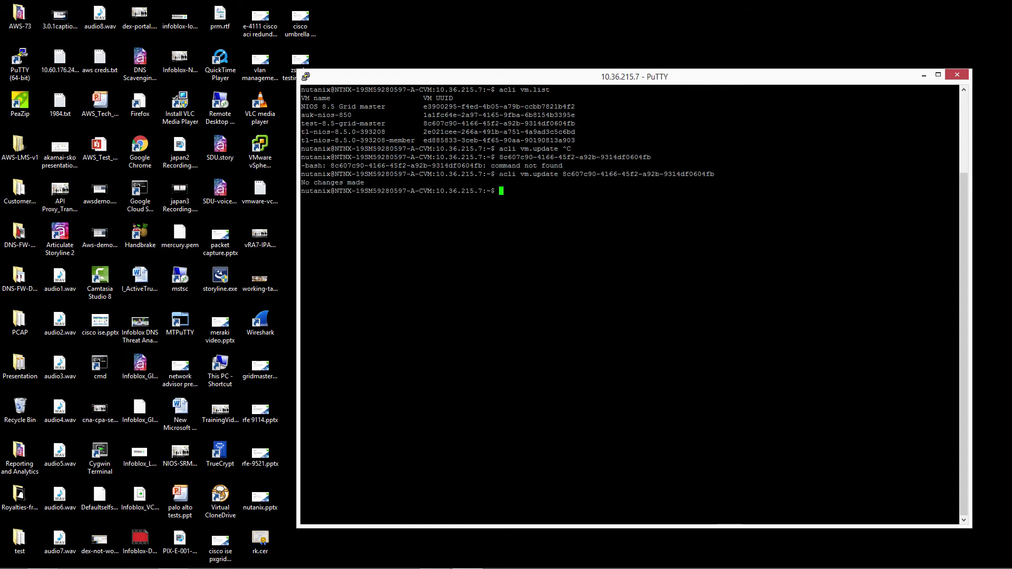
key("Up")
type("diab")
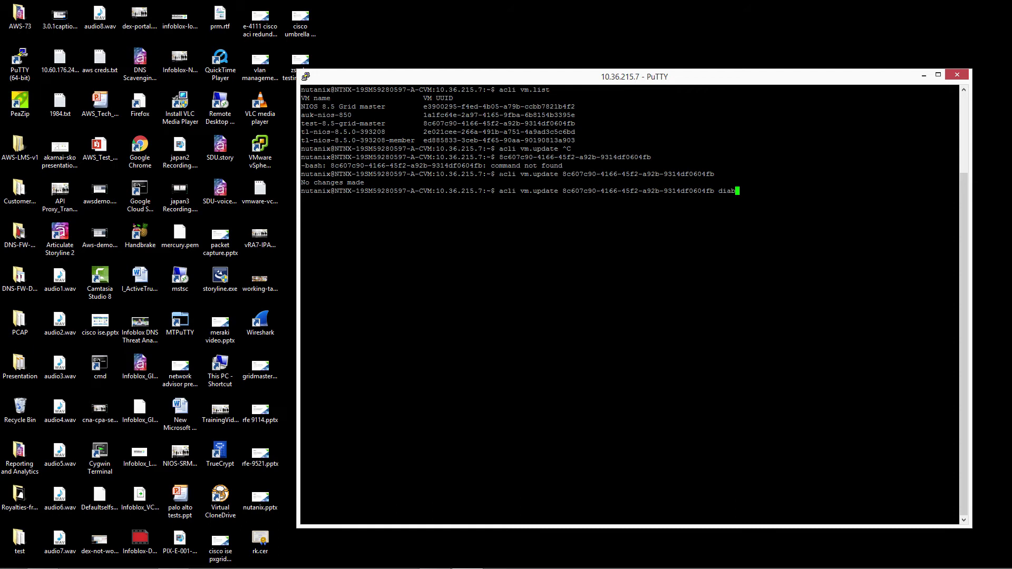
key("BackSpace")
key("BackSpace")
type("sable_branding=true")
key("Return")
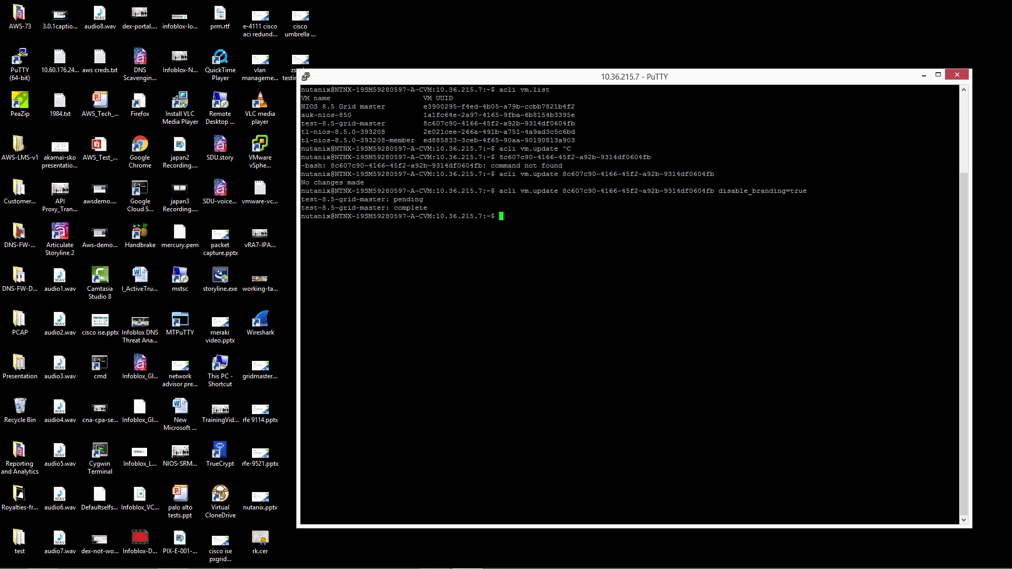
In Prism, show the VMs as a table and select test-8.5-grid-master.
mouse_move(338, 567)
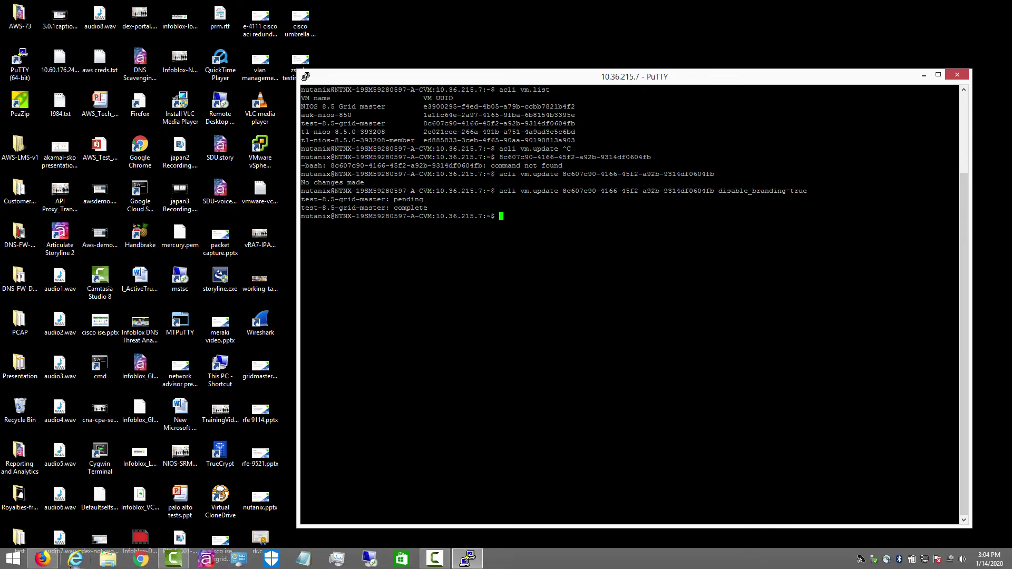
left_click(43, 559)
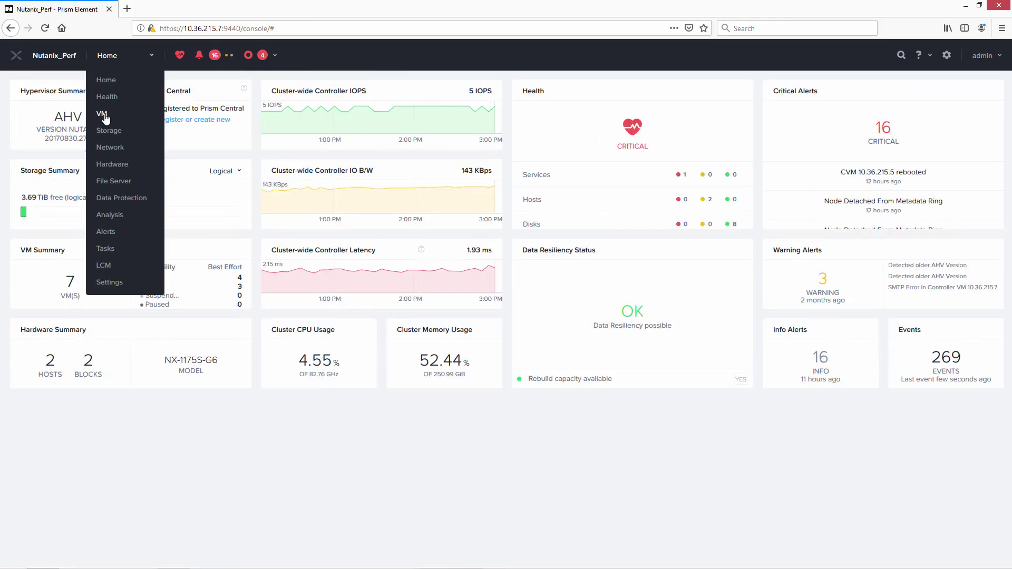
left_click(102, 114)
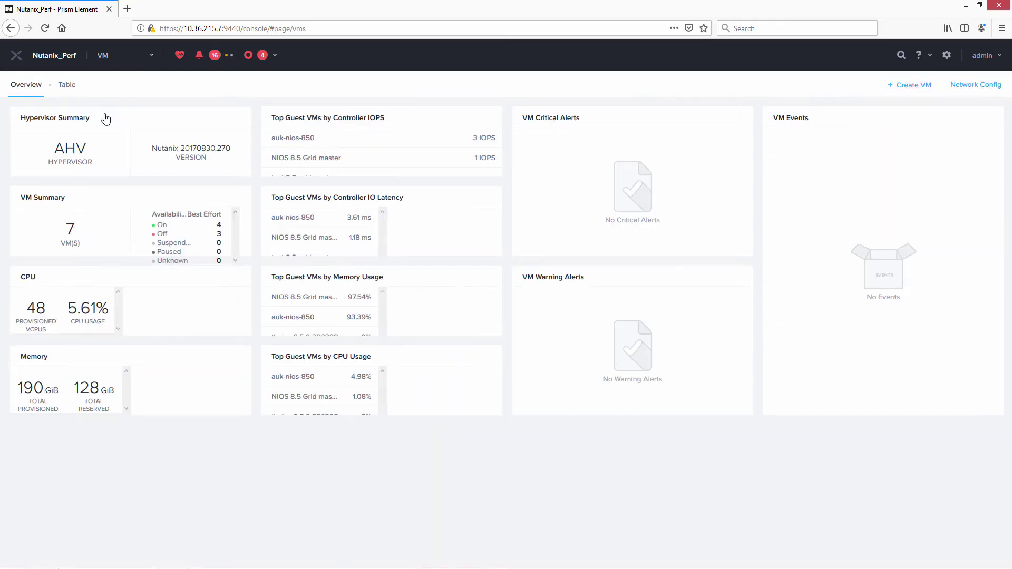
left_click(68, 85)
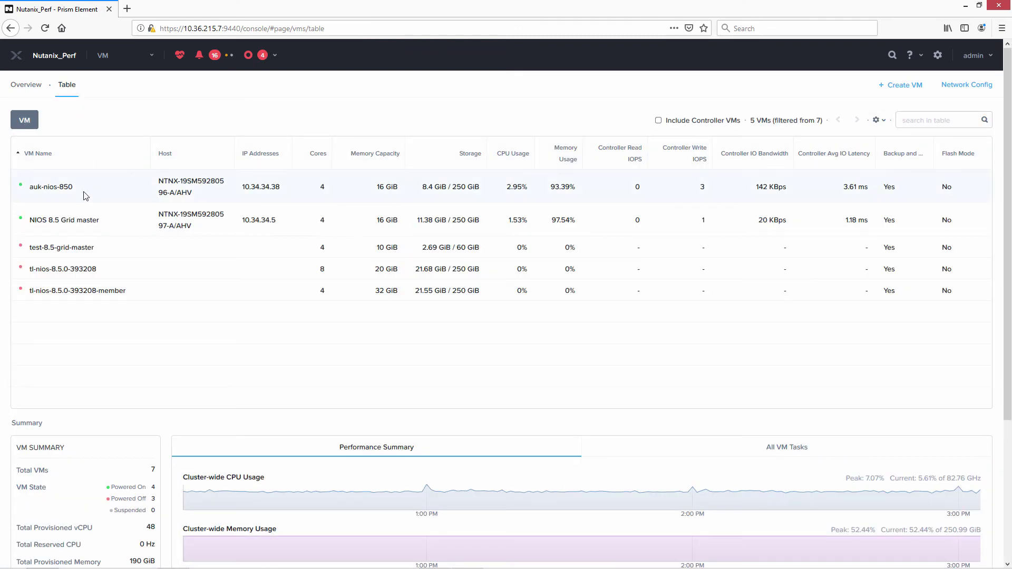
left_click(89, 251)
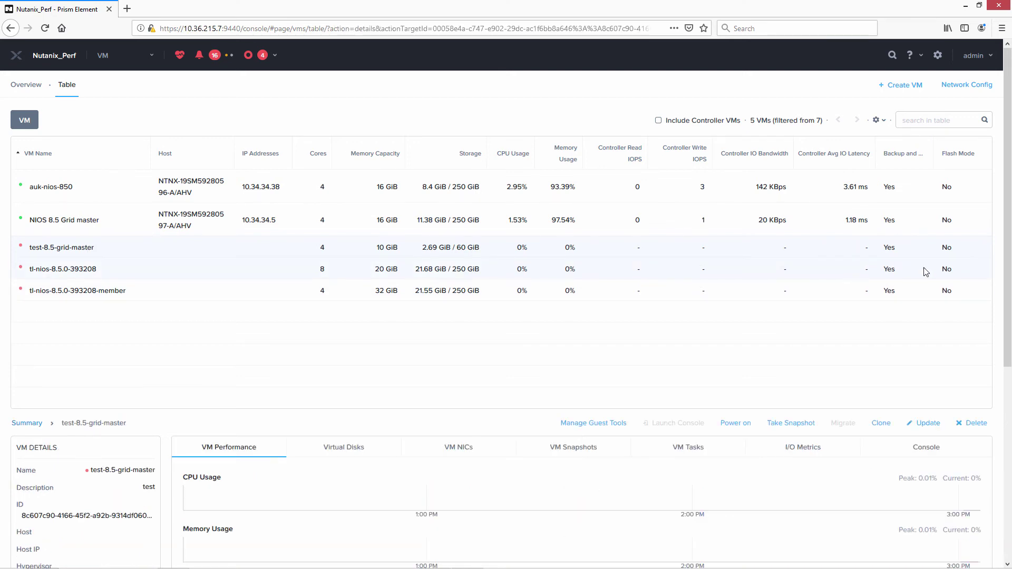
Power on test-8.5-grid-master and reload the page to confirm it is running.
scroll(1008, 256, "down", 3)
scroll(952, 316, "down", 2)
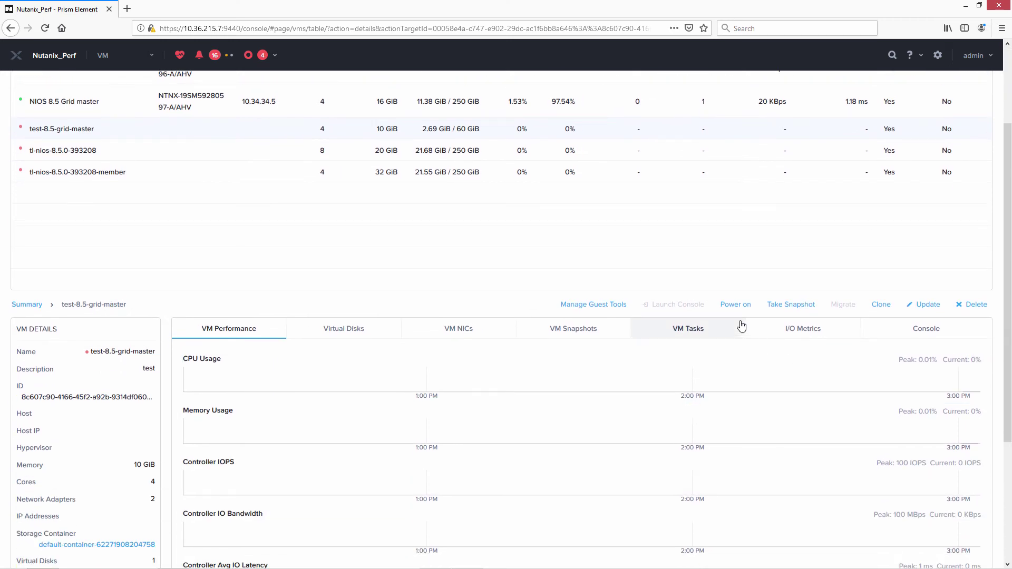
left_click(730, 307)
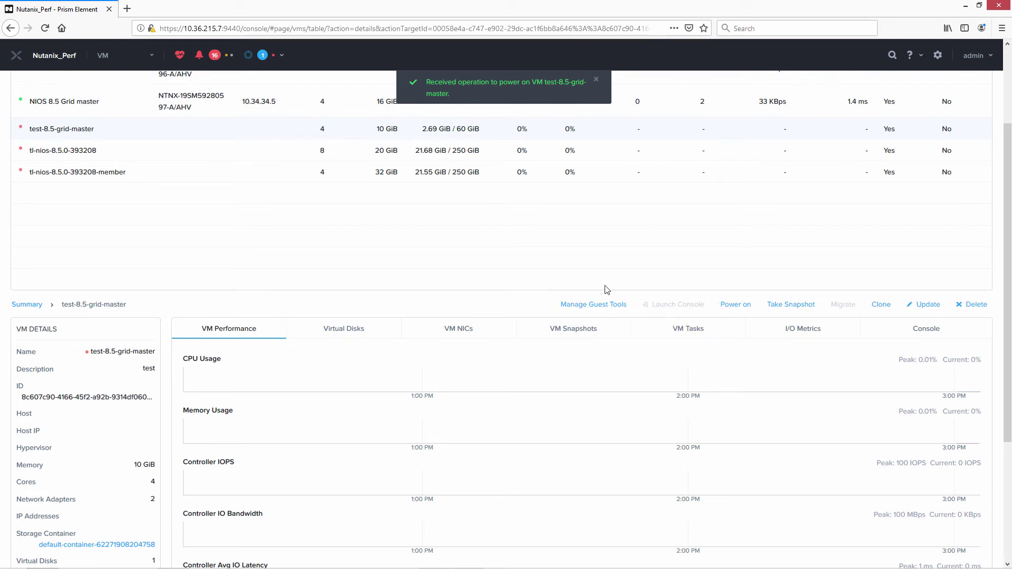
left_click(45, 29)
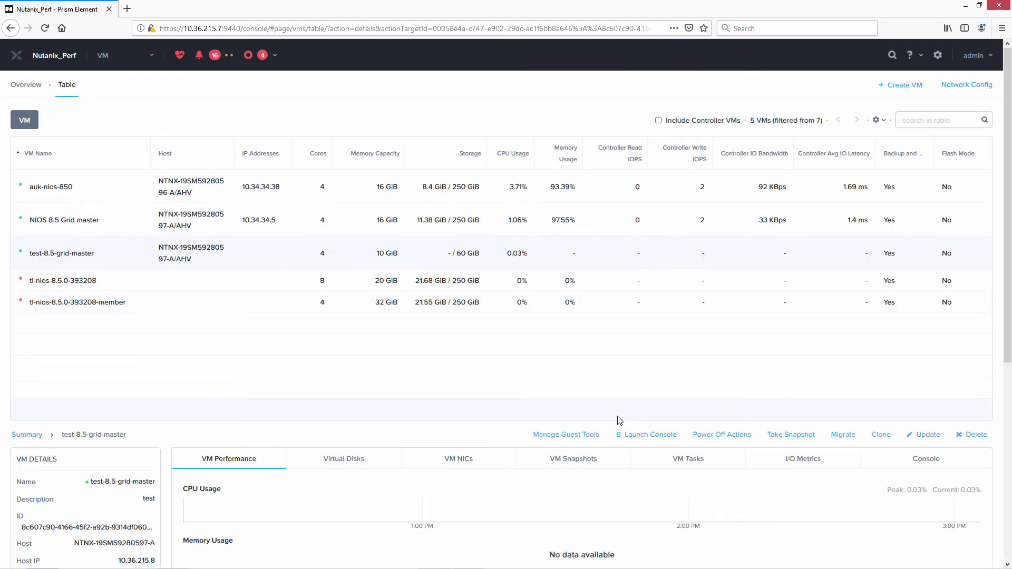
Launch the test-8.5-grid-master console, allowing pop-ups for 10.36.215.7.
left_click(639, 438)
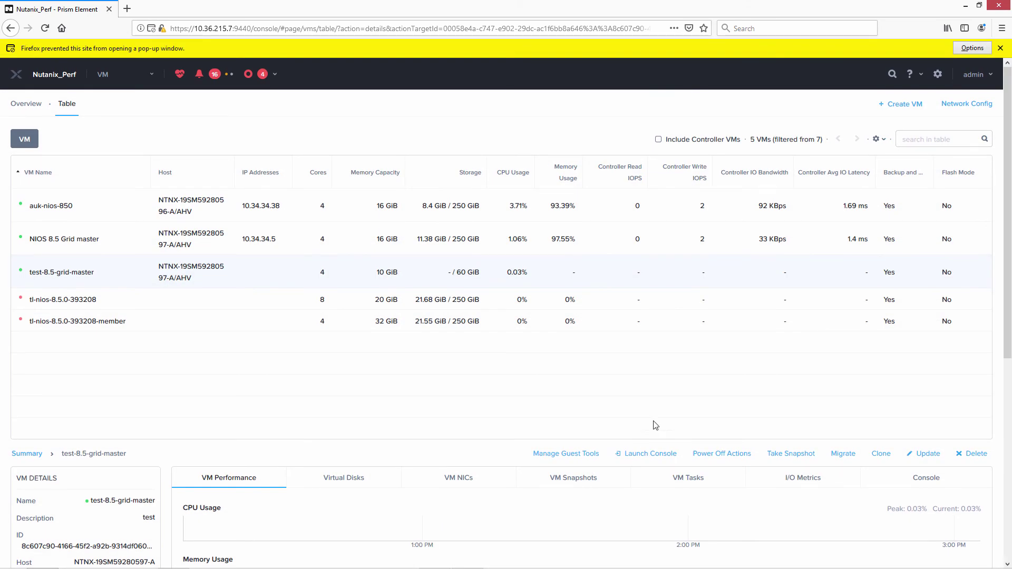
left_click(969, 50)
left_click(936, 63)
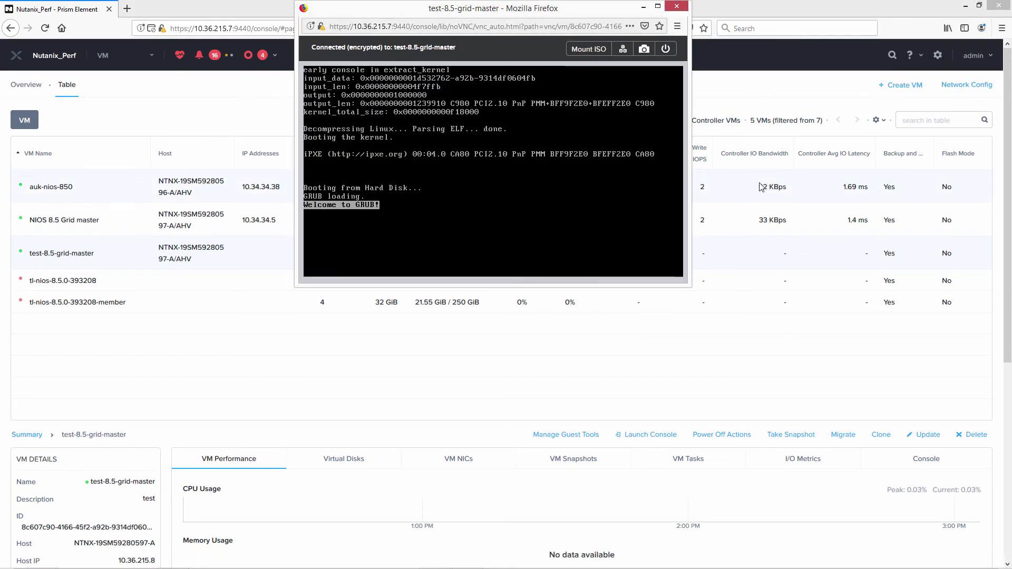
mouse_move(962, 528)
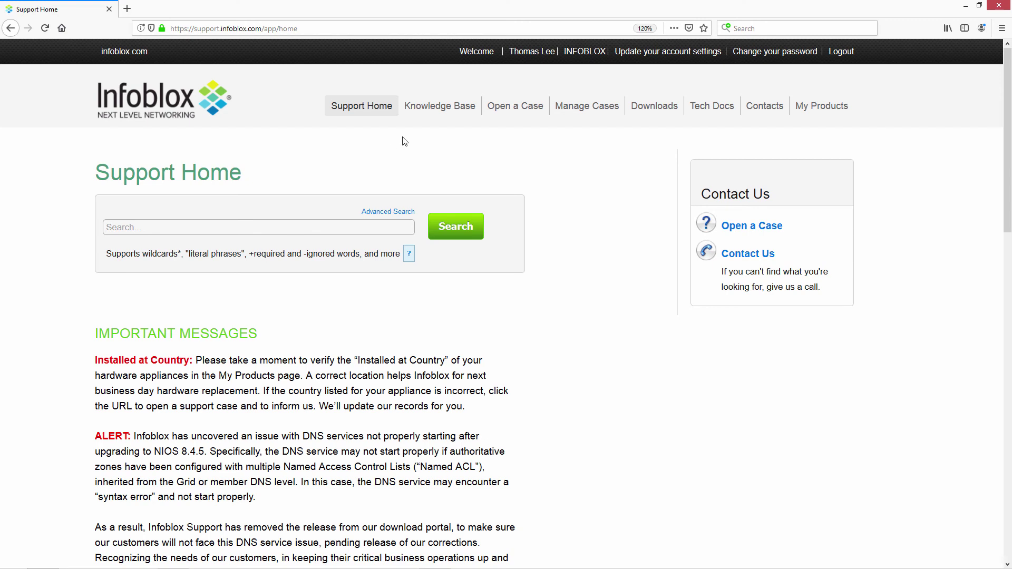
On Downloads, pick NIOS/vNIOS with the general maintenance release type and open the version list.
left_click(650, 108)
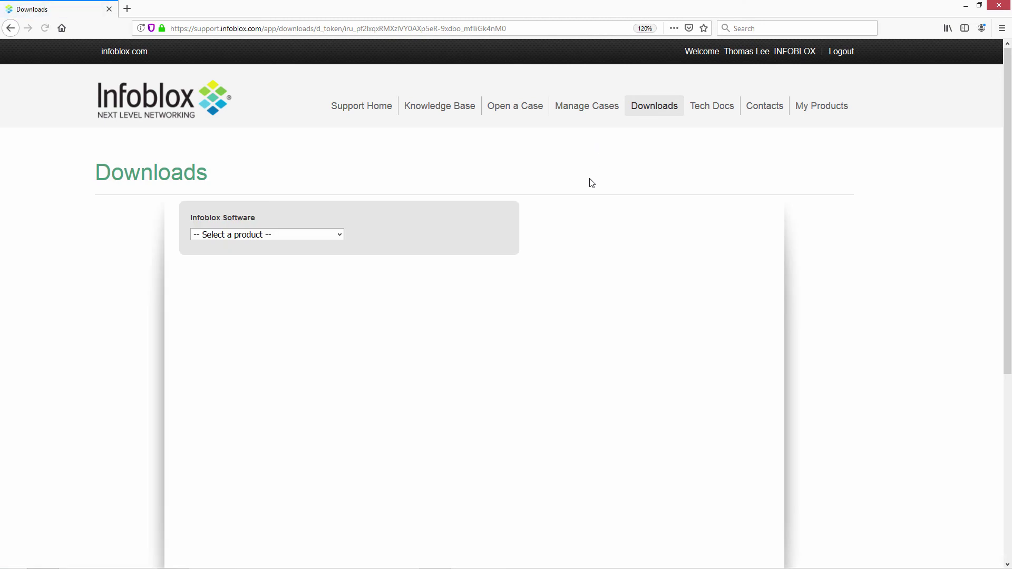
left_click(340, 237)
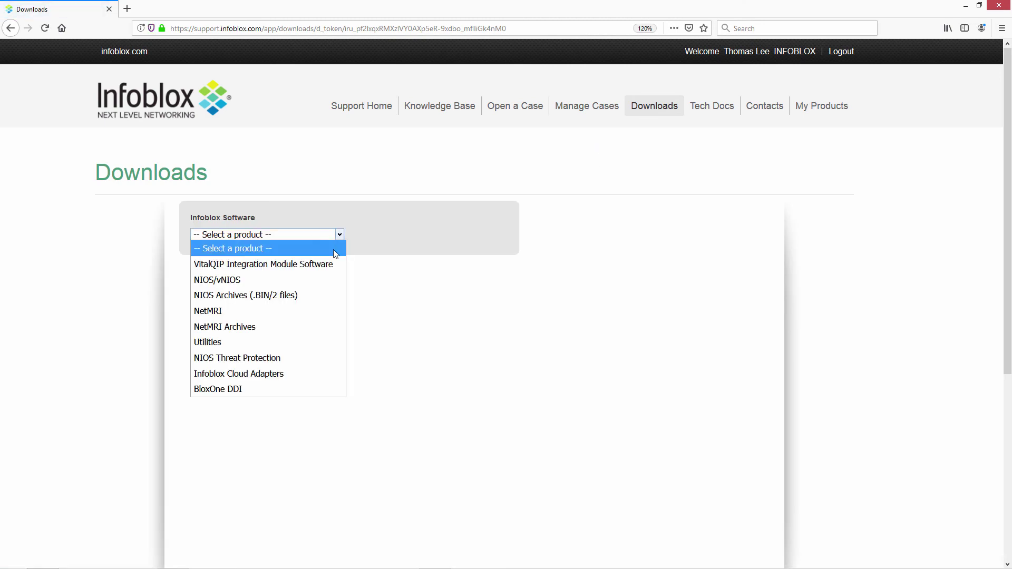
left_click(329, 280)
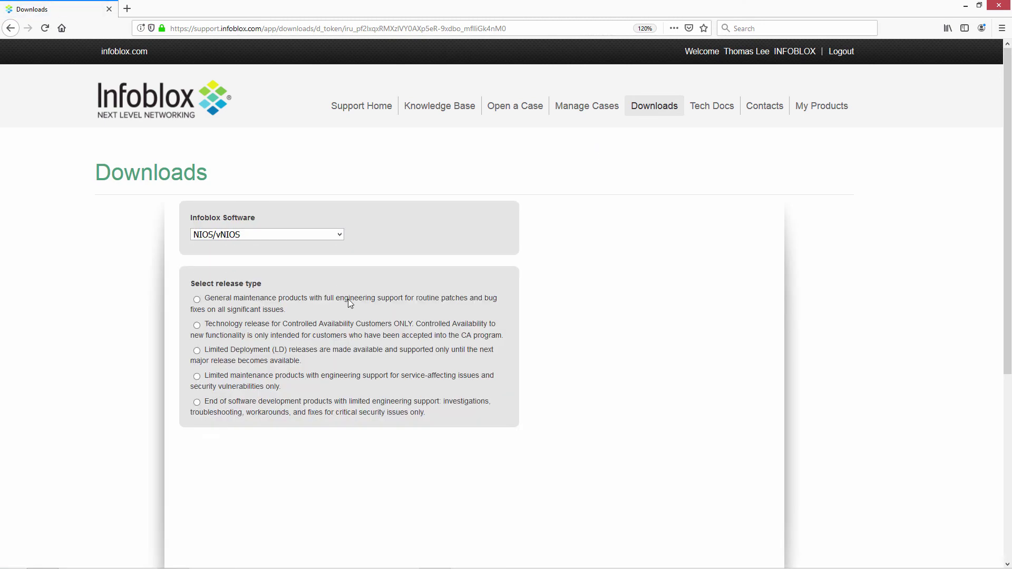
left_click(197, 300)
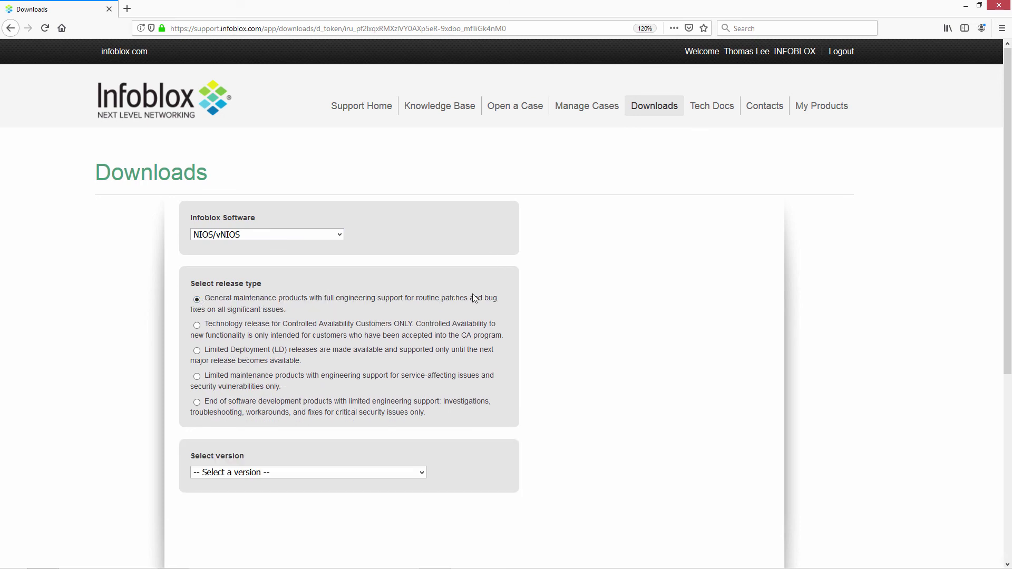
left_click_drag(1007, 256, 1010, 308)
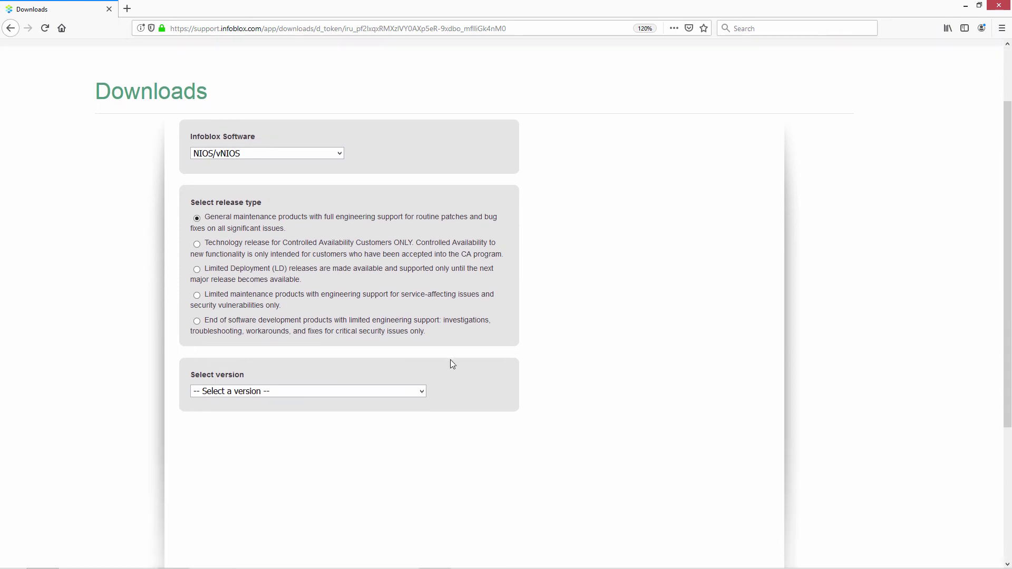
left_click(423, 393)
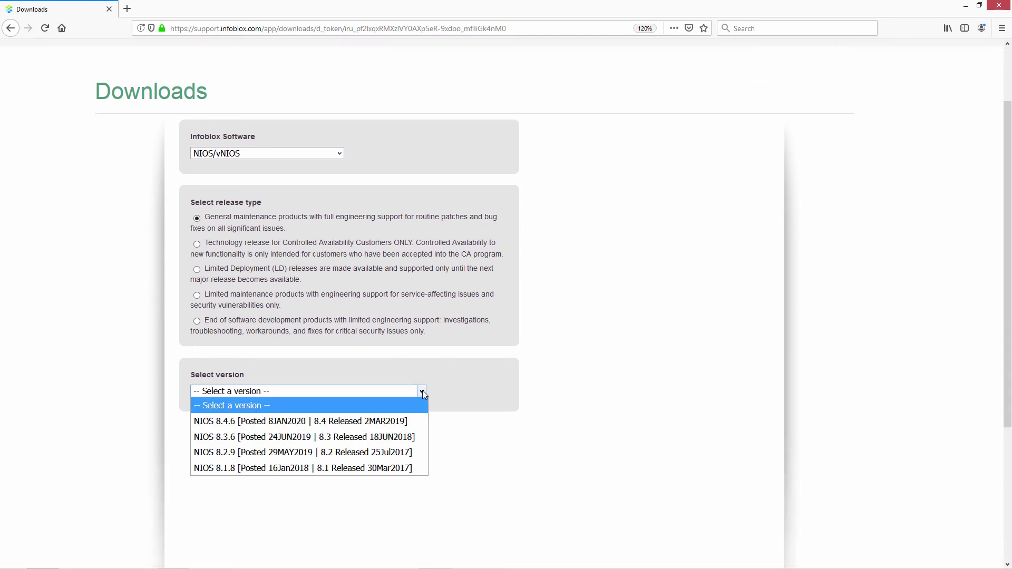
Select NIOS 8.4.6 and expand vNIOS for KVM to reveal the qcow2 image download links.
left_click(391, 421)
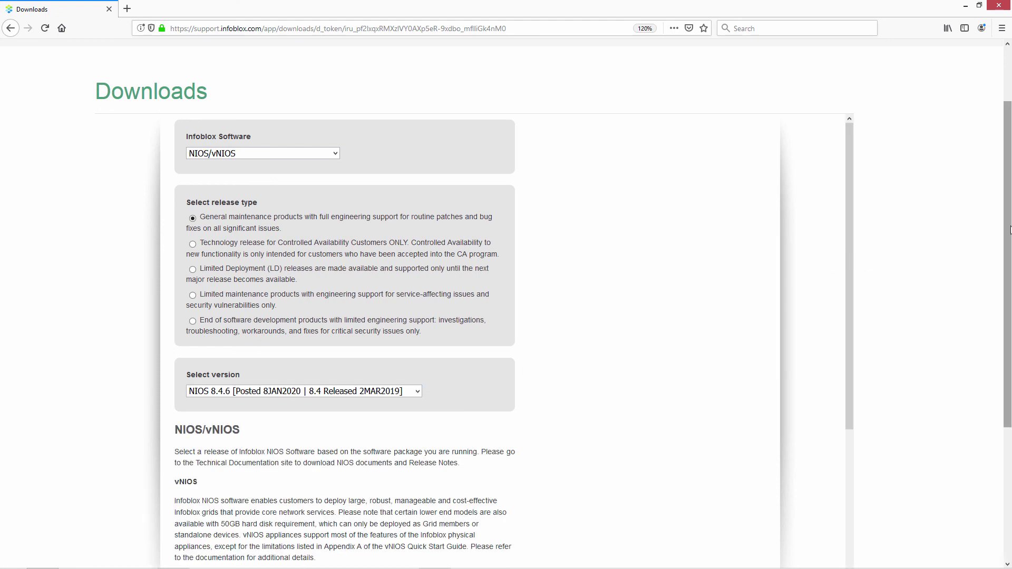
scroll(1008, 298, "down", 3)
scroll(1008, 298, "down", 3)
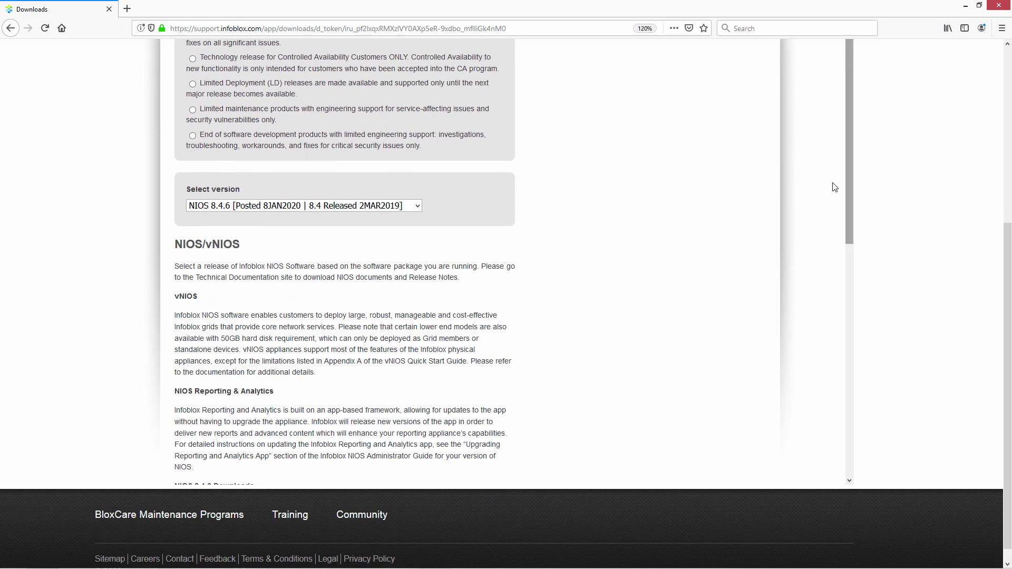
left_click_drag(846, 180, 843, 371)
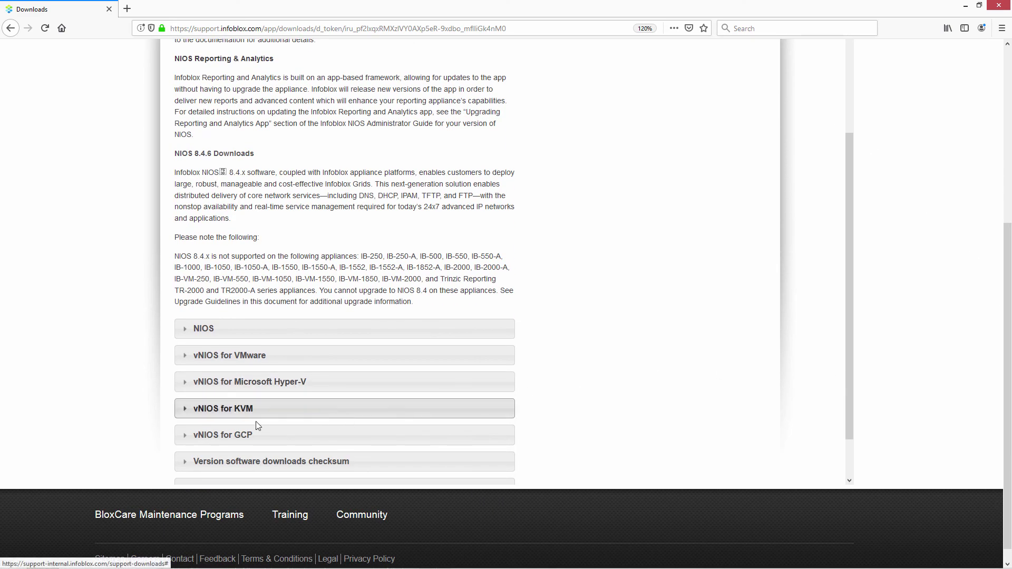
left_click(186, 412)
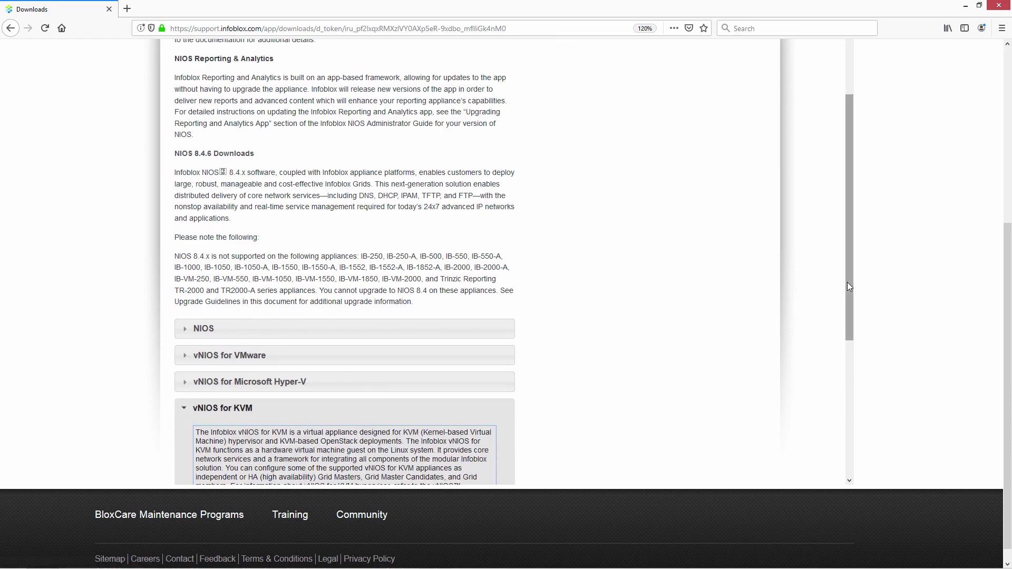
left_click_drag(847, 283, 847, 400)
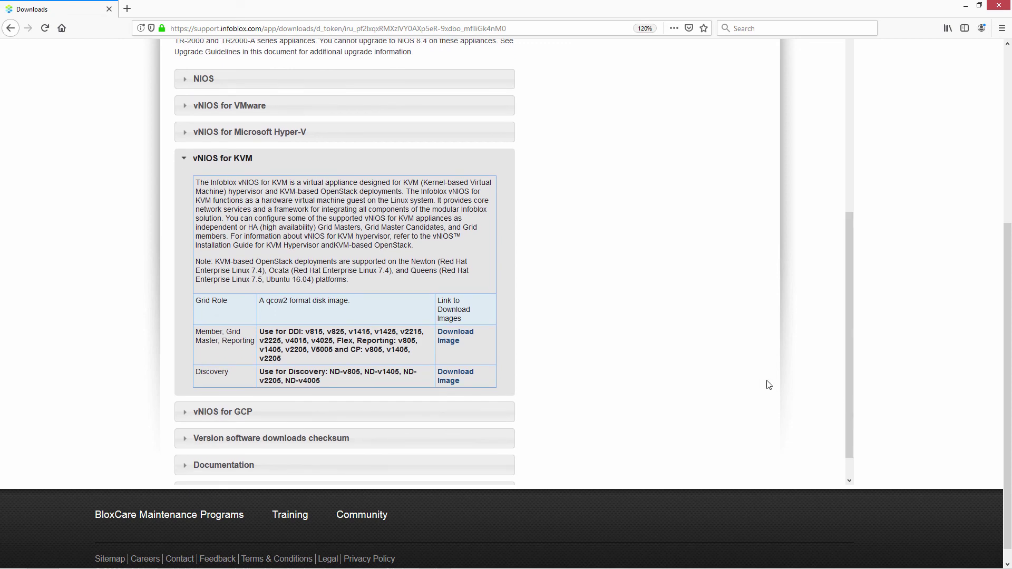